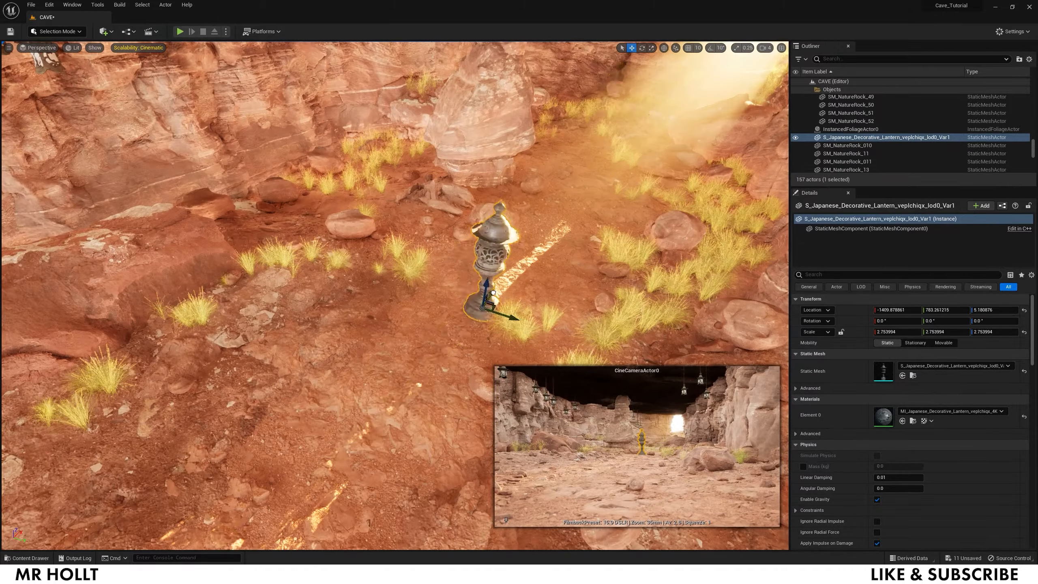
- Reposition the decorative Japanese lantern on the cave floor
{"action": "left_click_drag", "start_coordinate": [493, 293], "coordinate": [508, 270]}
{"action": "mouse_move", "coordinate": [450, 262]}
{"action": "right_mouse_down"}
{"action": "mouse_move", "coordinate": [433, 245]}
{"action": "mouse_move", "coordinate": [450, 262]}
{"action": "right_mouse_up"}
{"action": "left_click_drag", "start_coordinate": [558, 275], "coordinate": [489, 301]}
{"action": "left_click_drag", "start_coordinate": [488, 334], "coordinate": [527, 365]}
{"action": "right_click_drag", "start_coordinate": [490, 286], "coordinate": [605, 302]}
- Duplicate a hanging metal lantern with its chain and place the copy beside the cave's rock wall
{"action": "left_click_drag", "start_coordinate": [288, 335], "coordinate": [448, 53], "text": "alt"}
{"action": "right_click_drag", "start_coordinate": [448, 53], "coordinate": [310, 90]}
{"action": "left_click_drag", "start_coordinate": [395, 174], "coordinate": [396, 165]}
{"action": "left_click_drag", "start_coordinate": [413, 207], "coordinate": [481, 264]}
{"action": "left_click_drag", "start_coordinate": [466, 228], "coordinate": [468, 202]}
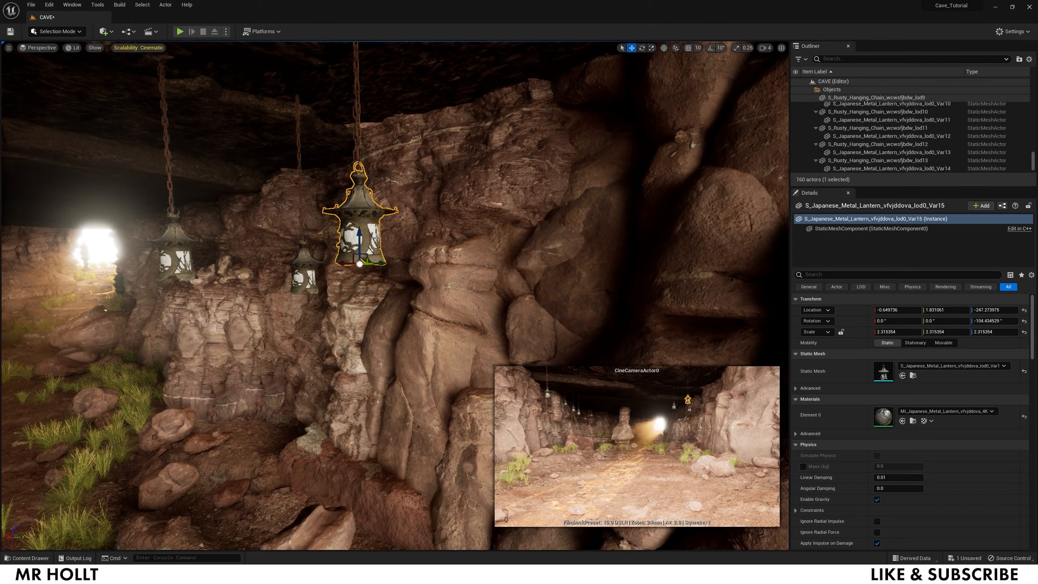
- Create a new material named Latern_Hanging in the Japanese_Metal_Lantern_vfvjddova folder
{"action": "key", "text": "ctrl+space"}
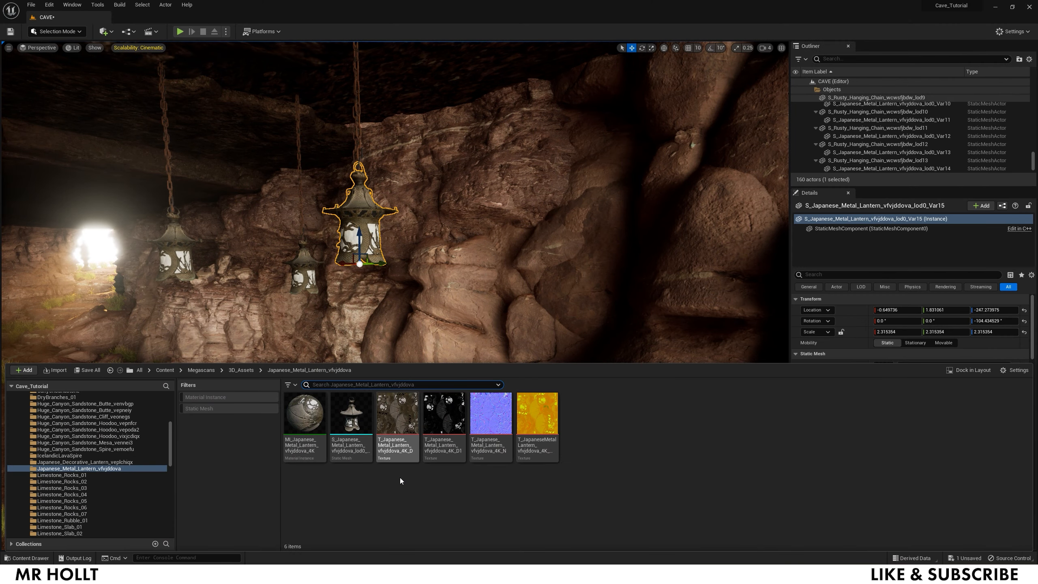
{"action": "right_click", "coordinate": [580, 415]}
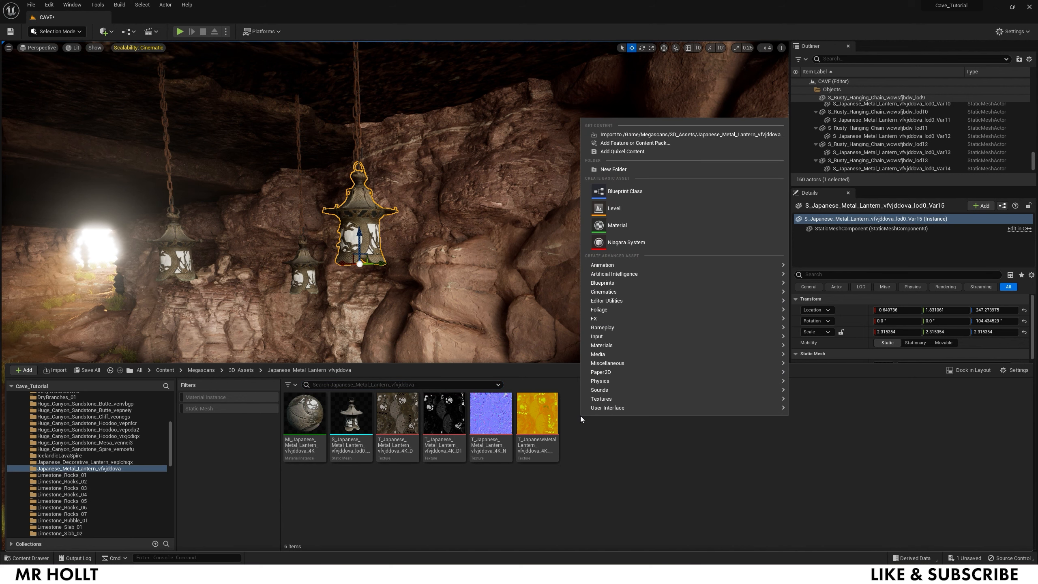
{"action": "left_click", "coordinate": [617, 226]}
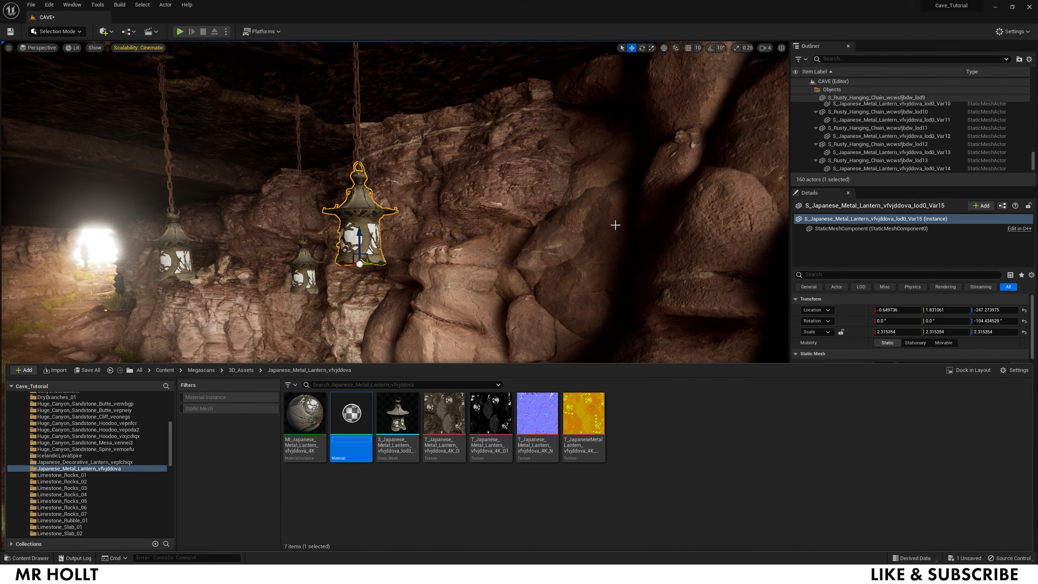
{"action": "key", "text": "BackSpace"}
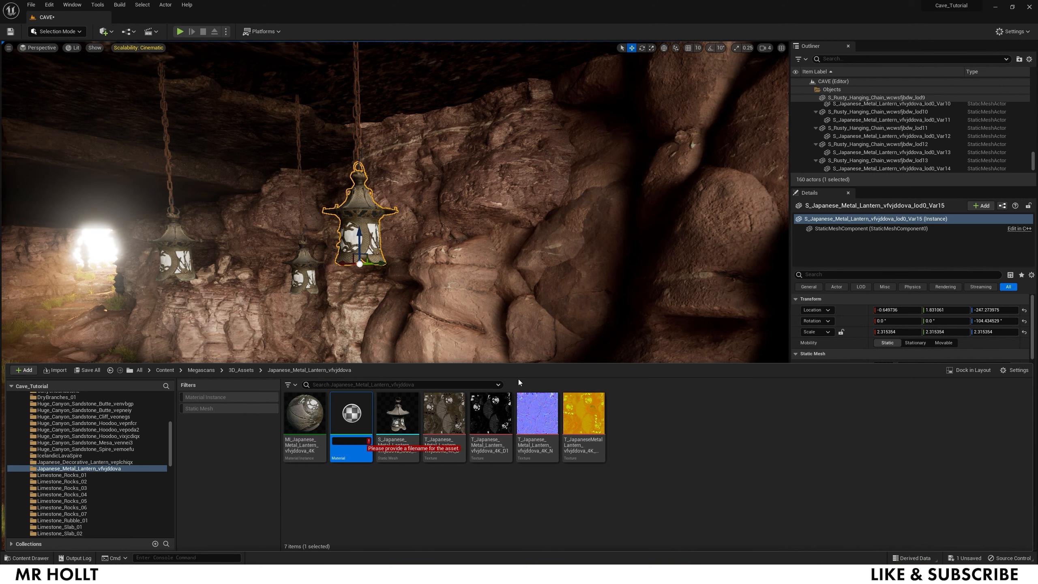
{"action": "type", "text": "Latern_"}
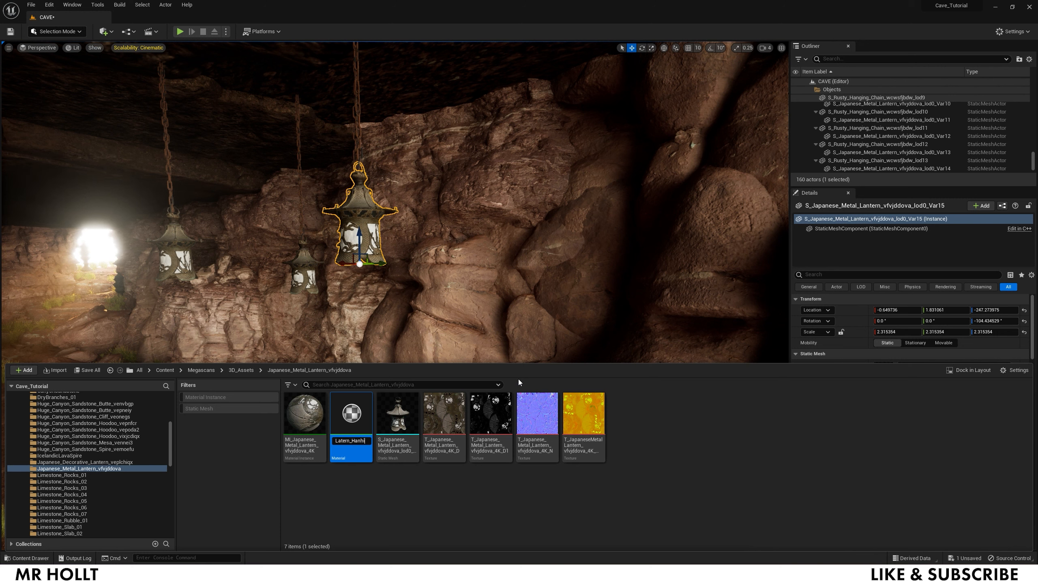
{"action": "type", "text": "Hanging"}
{"action": "key", "text": "Return"}
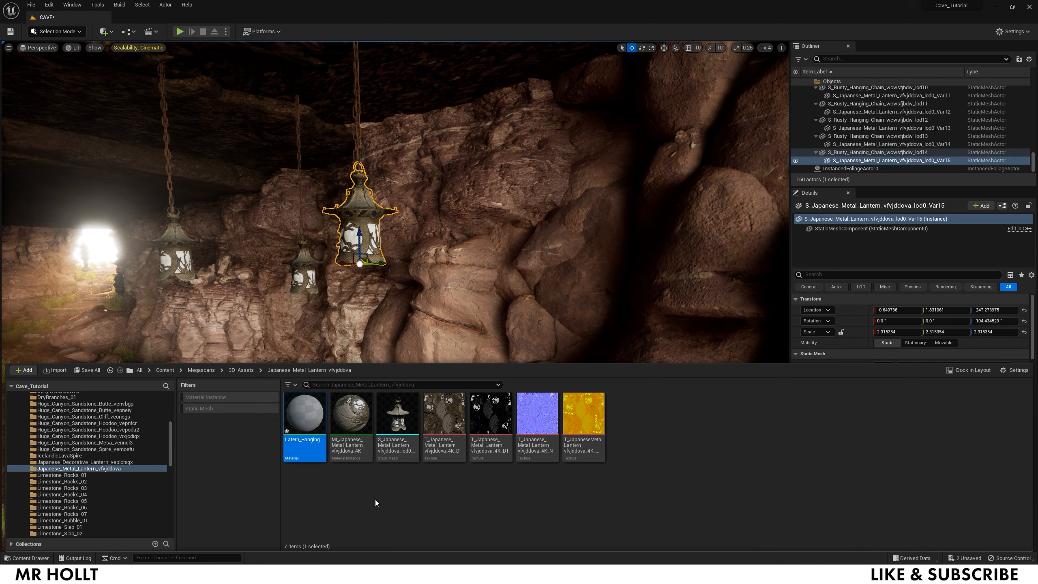
- Open the Latern_Hanging material and add the T_Japanese_Metal_Lantern_vfvjddova_4K_D texture to its graph
{"action": "double_click", "coordinate": [297, 422]}
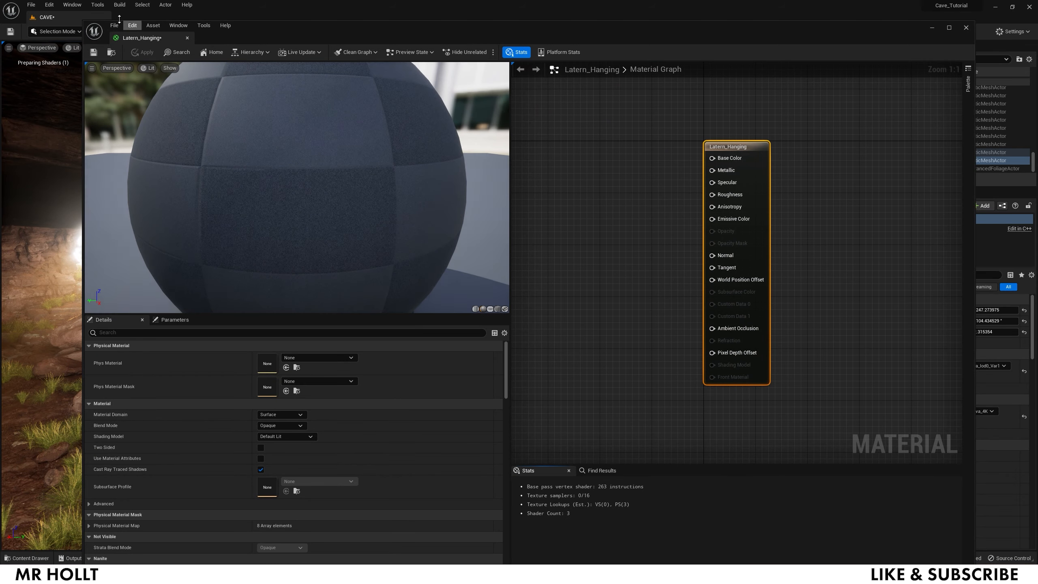
{"action": "left_click_drag", "start_coordinate": [83, 22], "coordinate": [318, 36]}
{"action": "left_click_drag", "start_coordinate": [548, 50], "coordinate": [466, 18]}
{"action": "key", "text": "ctrl+space"}
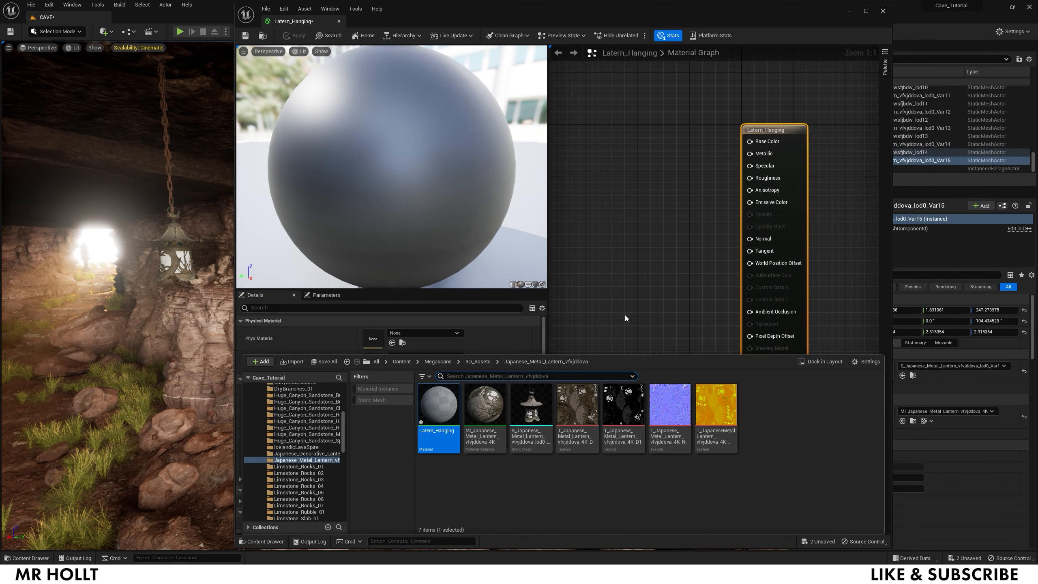
{"action": "left_click", "coordinate": [586, 482]}
{"action": "left_click", "coordinate": [581, 409]}
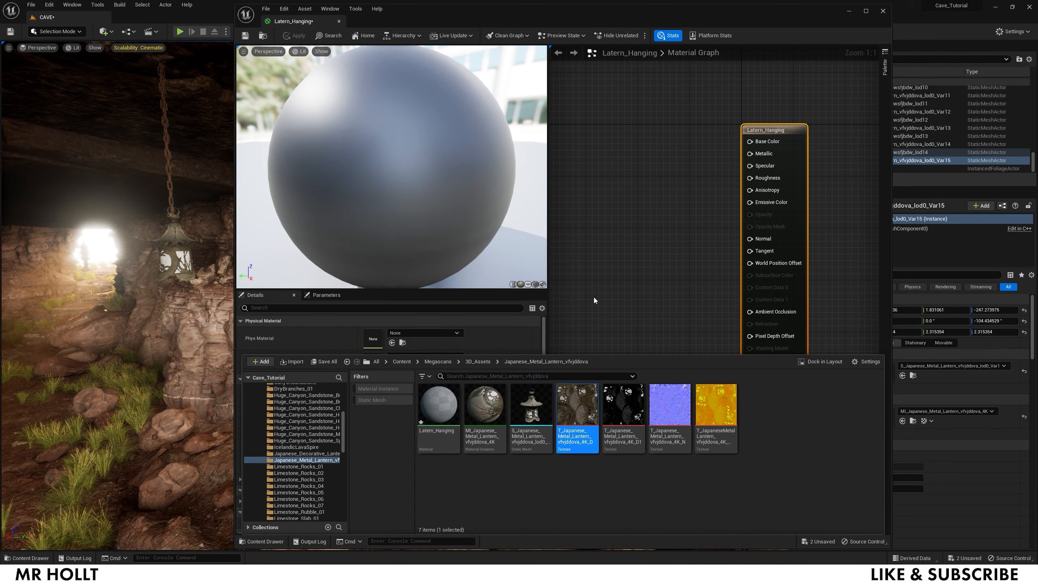
{"action": "left_click_drag", "start_coordinate": [581, 409], "coordinate": [580, 129]}
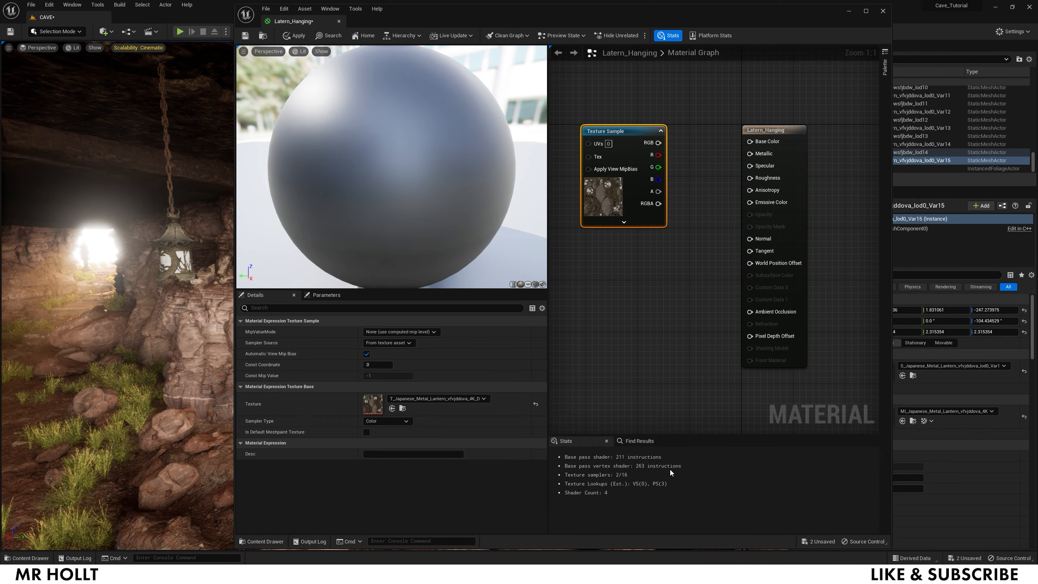
- Add the lantern's normal (4K_N) and packed DpR textures to the graph and stack the three texture samples vertically
{"action": "key", "text": "ctrl+space"}
{"action": "left_click_drag", "start_coordinate": [670, 412], "coordinate": [614, 266]}
{"action": "key", "text": "ctrl+space"}
{"action": "left_click_drag", "start_coordinate": [711, 422], "coordinate": [584, 346]}
{"action": "right_click_drag", "start_coordinate": [628, 131], "coordinate": [712, 226]}
{"action": "left_click_drag", "start_coordinate": [711, 226], "coordinate": [638, 141]}
{"action": "left_click_drag", "start_coordinate": [744, 364], "coordinate": [639, 270]}
{"action": "scroll", "coordinate": [729, 333], "scroll_direction": "down", "scroll_amount": 1}
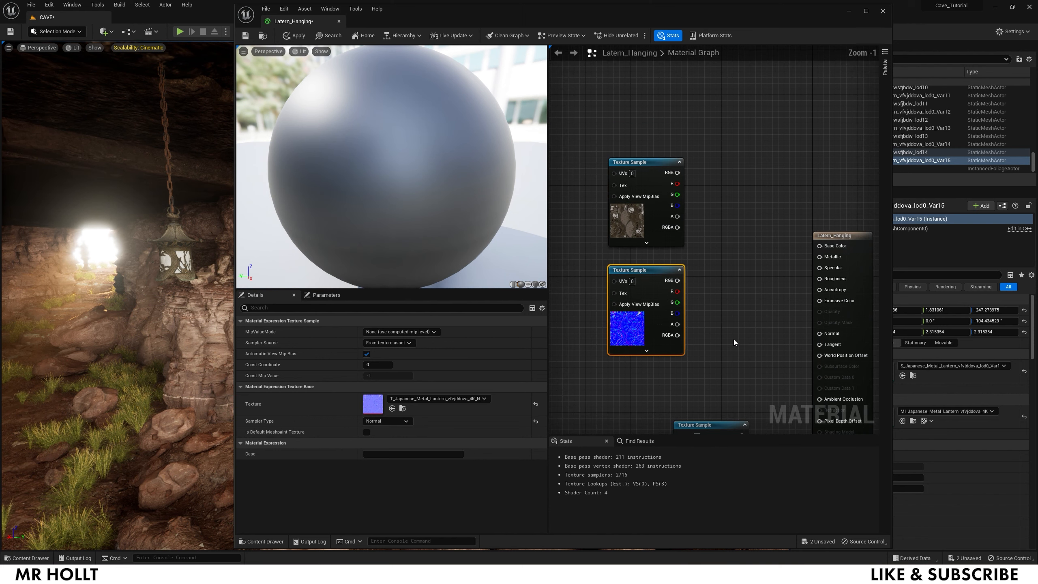
{"action": "right_click_drag", "start_coordinate": [731, 337], "coordinate": [672, 234]}
{"action": "left_click_drag", "start_coordinate": [666, 323], "coordinate": [602, 292]}
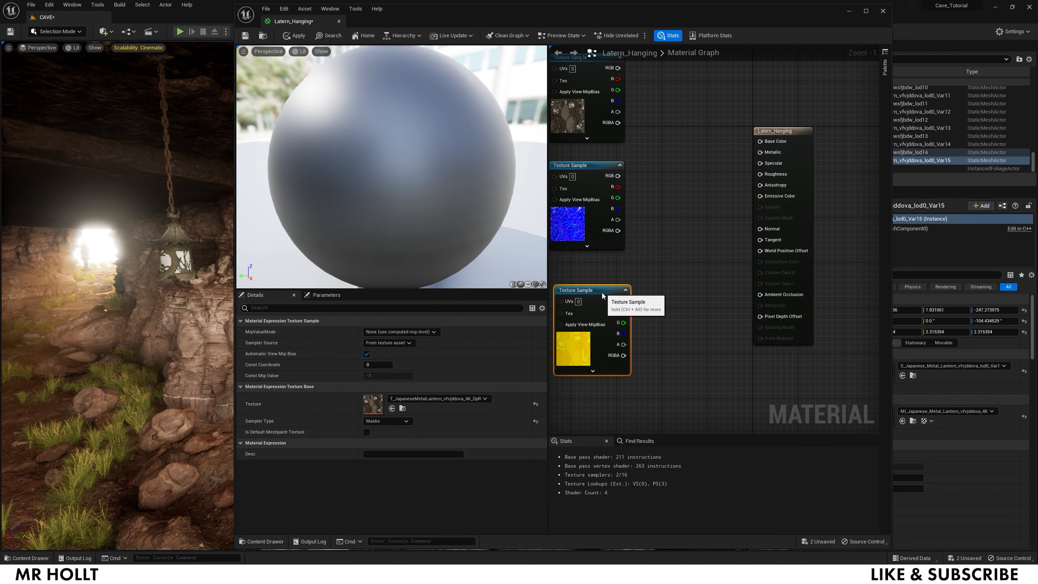
- Connect the colour texture's RGB to Base Color, the normal texture's RGB to Normal and the DpR texture's RGB to Tangent
{"action": "right_click", "coordinate": [659, 245]}
{"action": "left_click", "coordinate": [693, 192]}
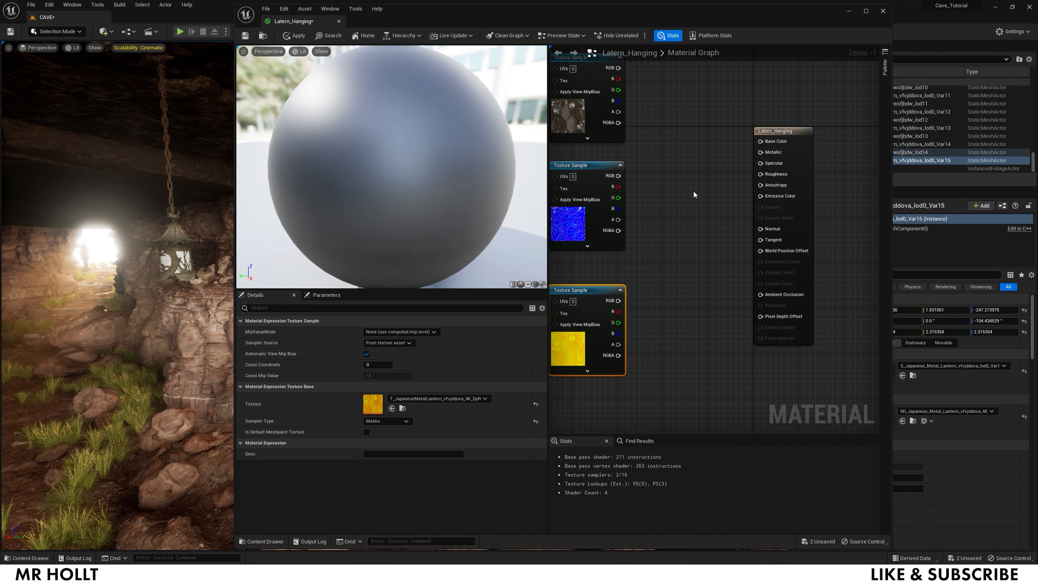
{"action": "left_click_drag", "start_coordinate": [618, 68], "coordinate": [760, 141]}
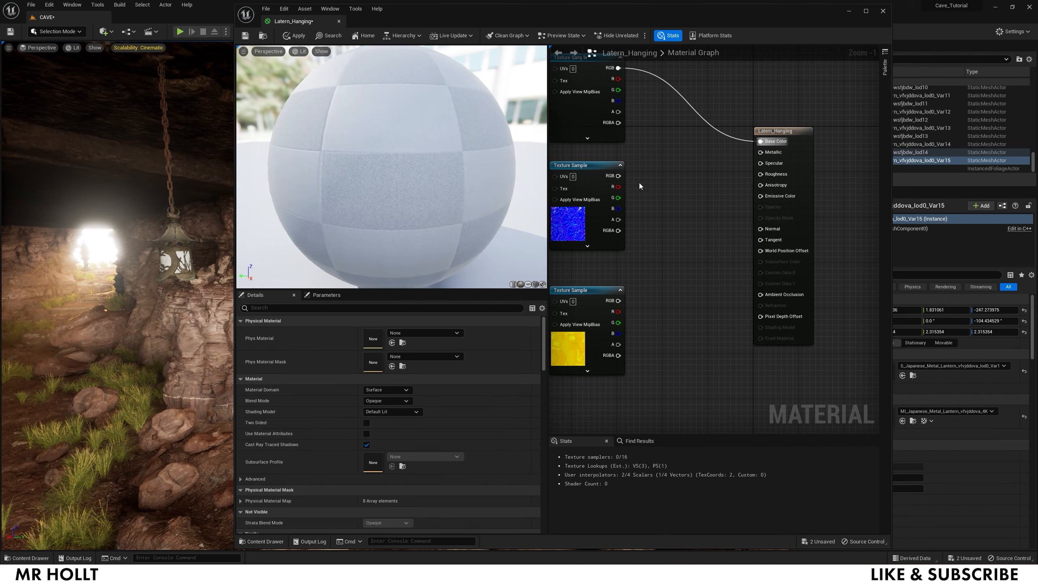
{"action": "left_click_drag", "start_coordinate": [618, 176], "coordinate": [761, 229]}
{"action": "left_click_drag", "start_coordinate": [619, 301], "coordinate": [761, 240]}
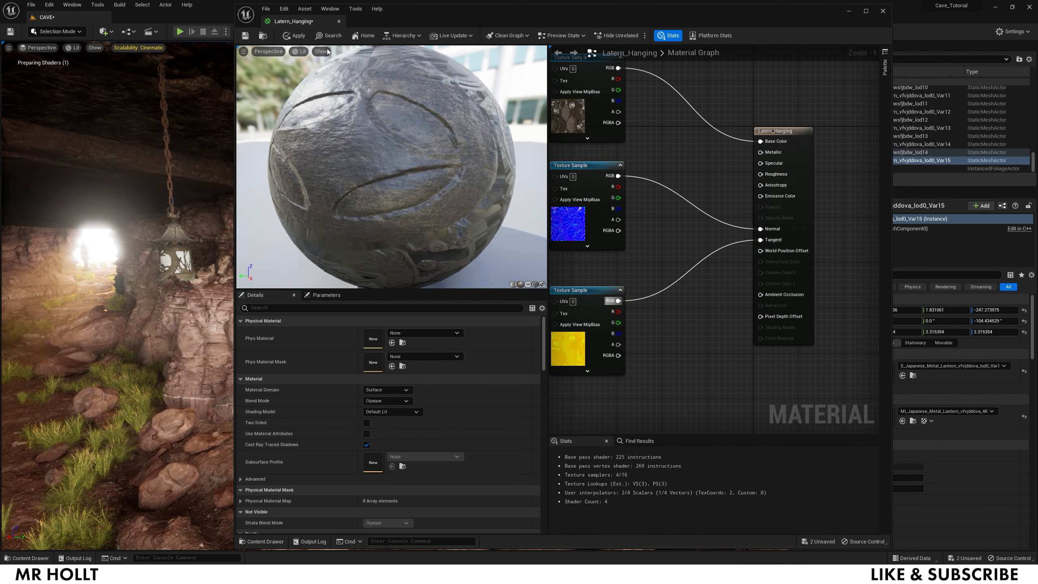
- Apply and save the Latern_Hanging material and close its editor
{"action": "left_click", "coordinate": [300, 36]}
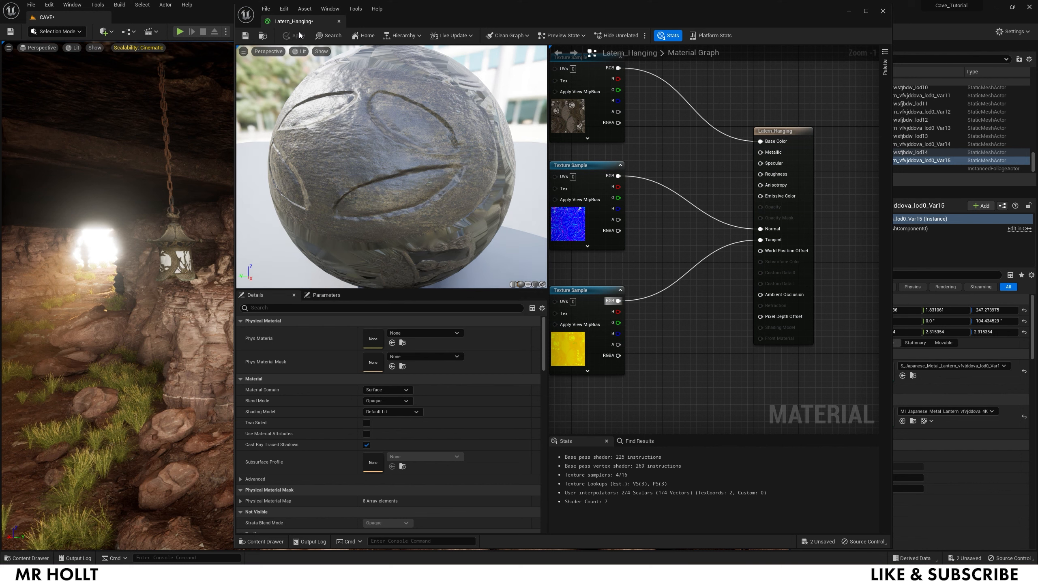
{"action": "left_click", "coordinate": [248, 40]}
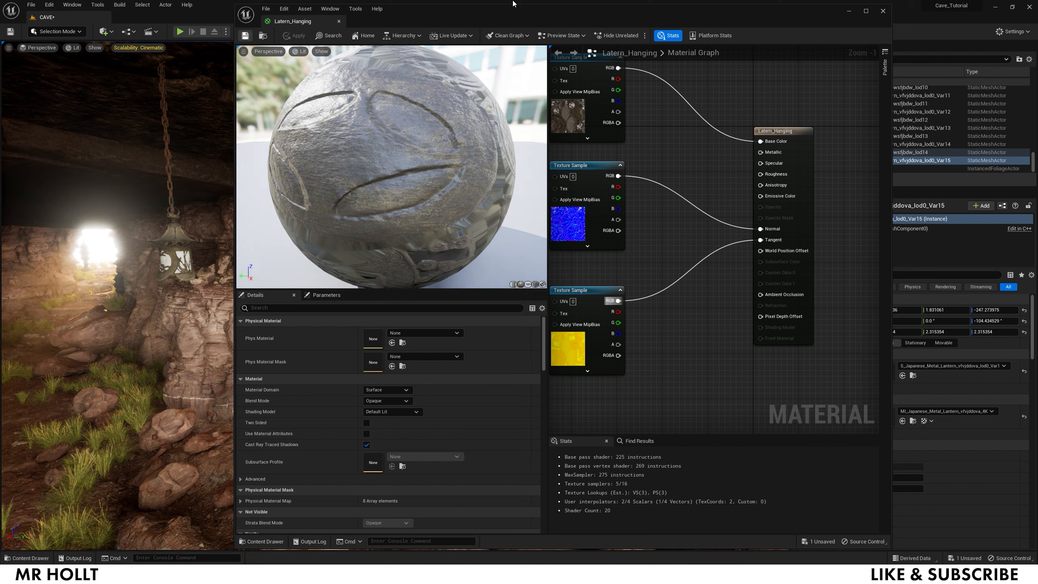
{"action": "left_click", "coordinate": [883, 11]}
- Assign the Latern_Hanging material to the selected hanging lantern and locate the material among the project's assets
{"action": "key", "text": "ctrl+space"}
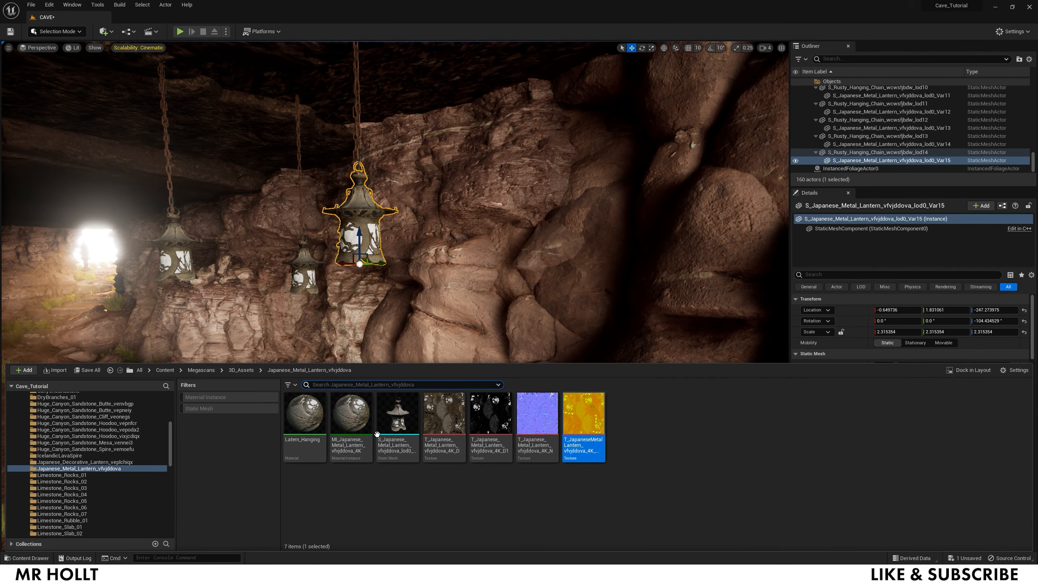
{"action": "left_click_drag", "start_coordinate": [307, 424], "coordinate": [360, 235]}
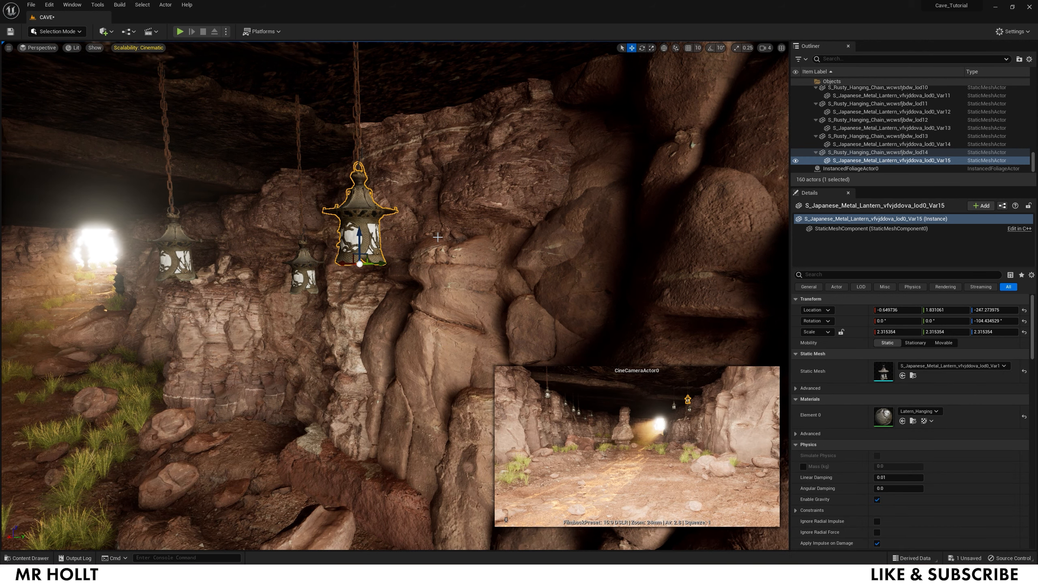
{"action": "left_click", "coordinate": [913, 421]}
{"action": "right_click", "coordinate": [301, 430]}
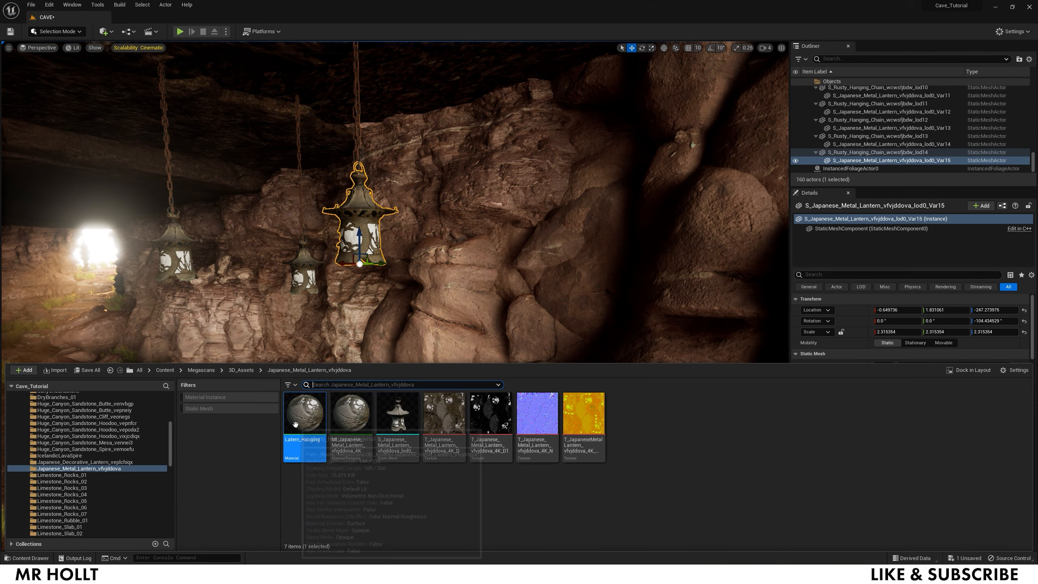
{"action": "left_click", "coordinate": [341, 480]}
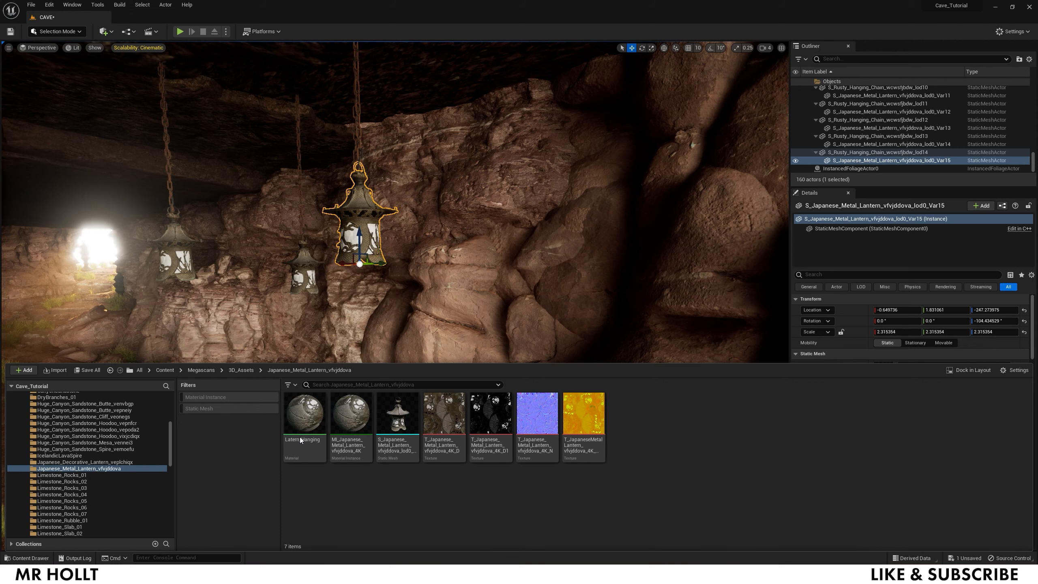
- Open Latern_Hanging for editing and spread its three texture samples well away from the material output node
{"action": "double_click", "coordinate": [302, 417]}
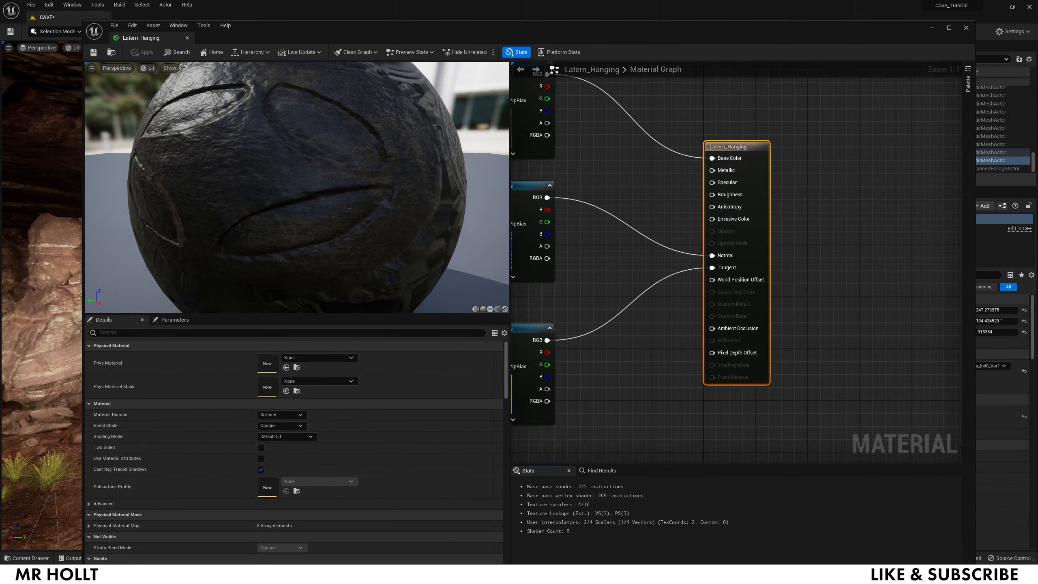
{"action": "scroll", "coordinate": [776, 225], "scroll_direction": "down", "scroll_amount": 6}
{"action": "right_click", "coordinate": [768, 203]}
{"action": "left_click", "coordinate": [759, 225]}
{"action": "scroll", "coordinate": [758, 225], "scroll_direction": "up", "scroll_amount": 2}
{"action": "left_click_drag", "start_coordinate": [786, 201], "coordinate": [614, 150]}
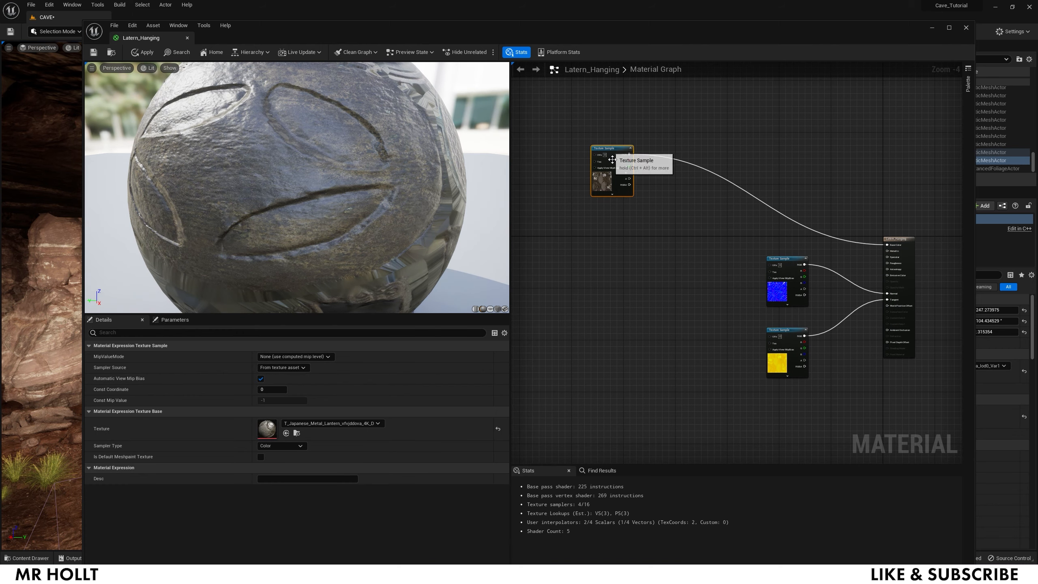
{"action": "left_click_drag", "start_coordinate": [787, 270], "coordinate": [531, 337]}
{"action": "left_click_drag", "start_coordinate": [786, 329], "coordinate": [531, 396]}
- Add a CheapContrast node beside the colour texture sample in the material graph
{"action": "right_click", "coordinate": [656, 215]}
{"action": "type", "text": "chea"}
{"action": "left_click", "coordinate": [687, 257]}
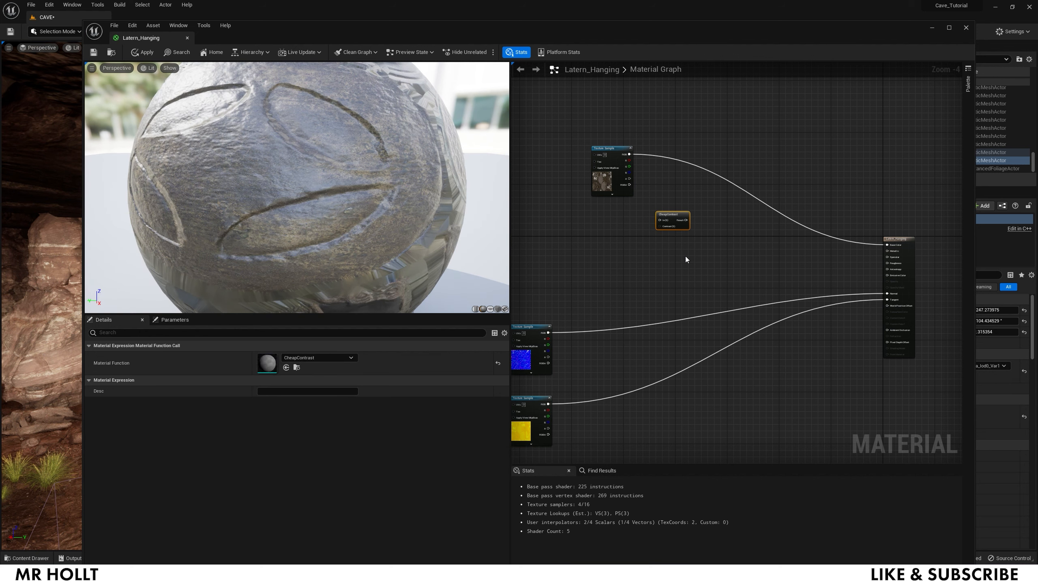
{"action": "left_click_drag", "start_coordinate": [668, 214], "coordinate": [670, 198]}
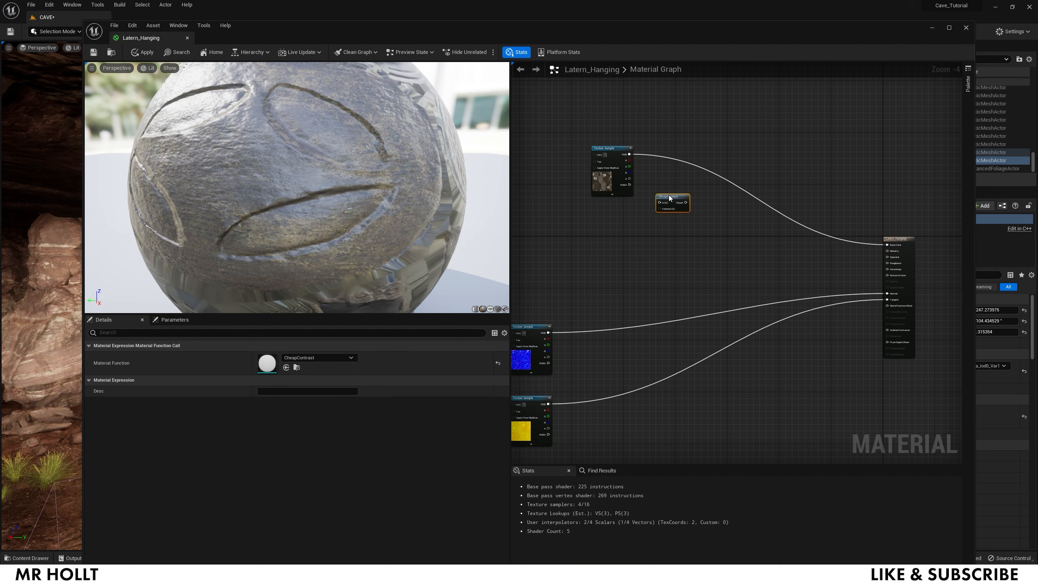
- Add a scalar parameter named Contrast Strength and connect it and the colour texture's red channel to the CheapContrast inputs
{"action": "left_click", "coordinate": [582, 226]}
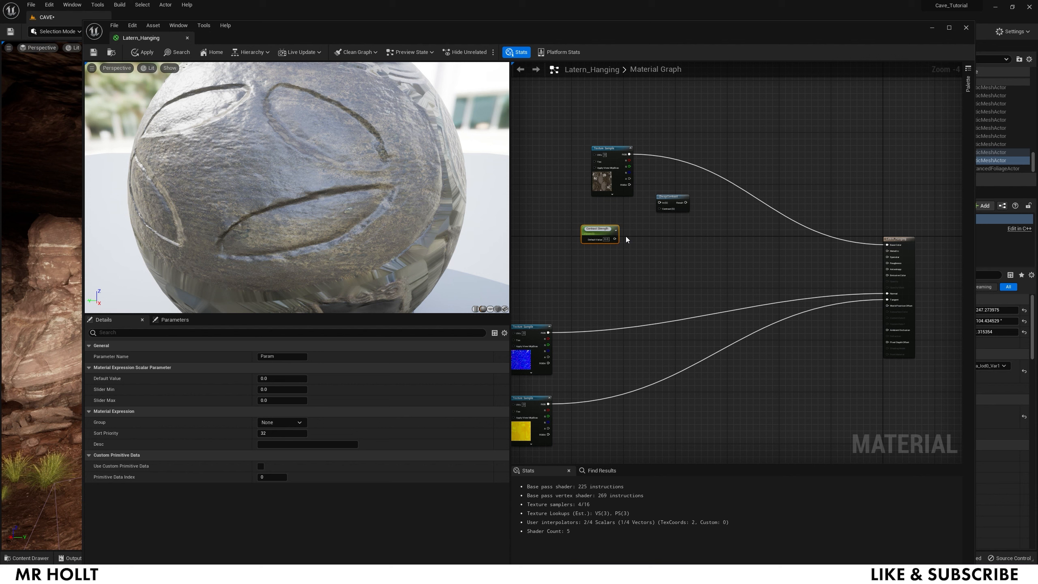
{"action": "left_click", "coordinate": [626, 239]}
{"action": "left_click_drag", "start_coordinate": [614, 237], "coordinate": [660, 209]}
{"action": "left_click_drag", "start_coordinate": [629, 160], "coordinate": [659, 202]}
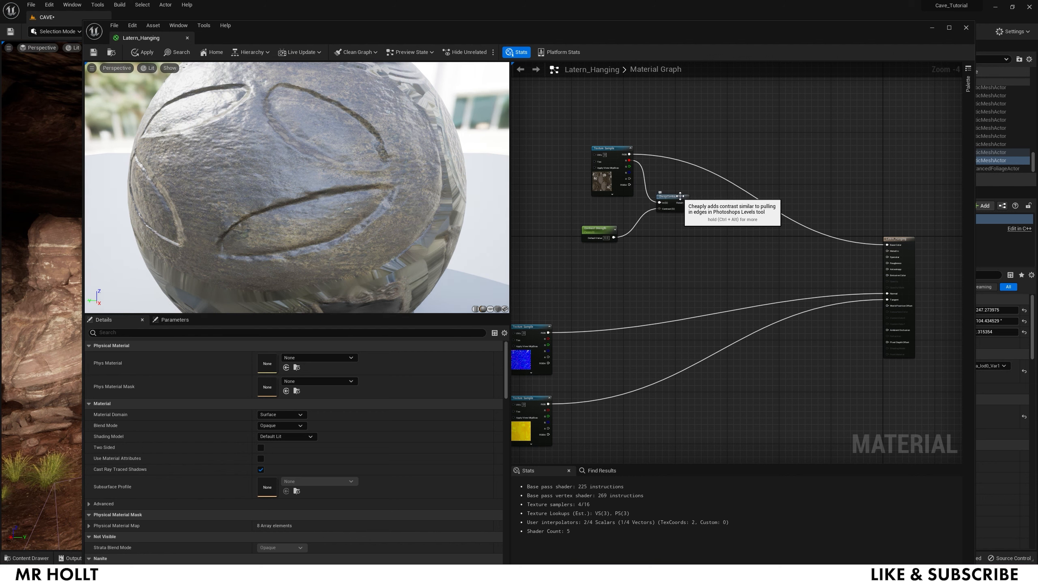
{"action": "left_click_drag", "start_coordinate": [677, 195], "coordinate": [667, 205]}
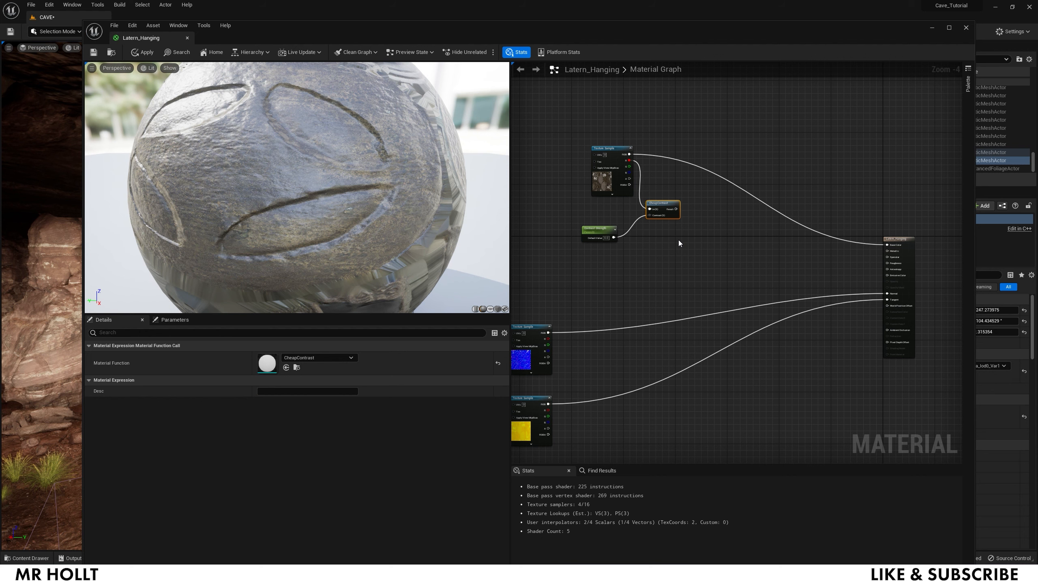
- Add two Multiply nodes and arrange them between the CheapContrast node and the material output
{"action": "key", "text": "m"}
{"action": "left_click", "coordinate": [696, 232]}
{"action": "key", "text": "m"}
{"action": "left_click", "coordinate": [796, 252]}
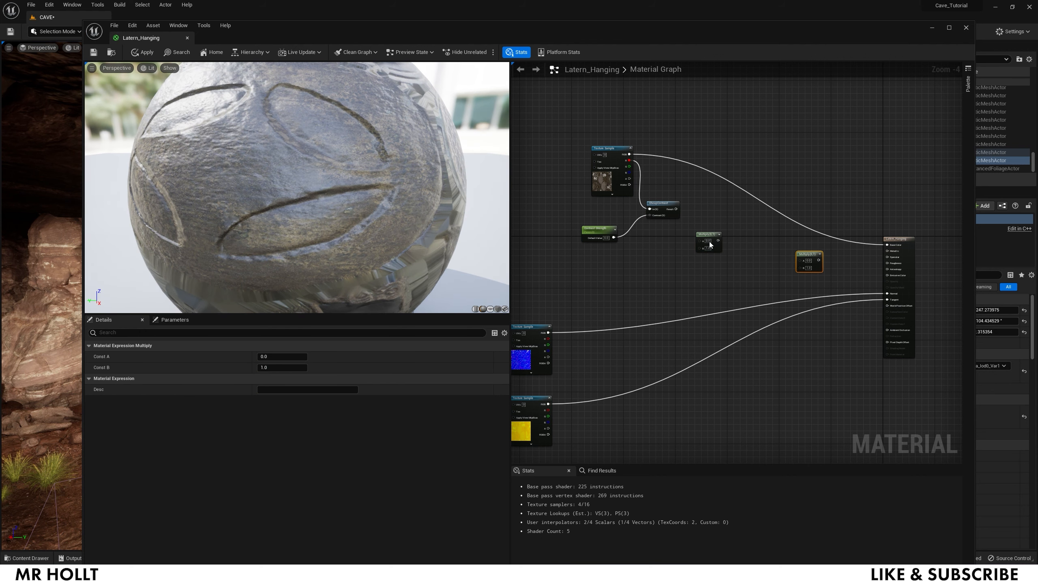
{"action": "left_click_drag", "start_coordinate": [712, 233], "coordinate": [718, 219]}
{"action": "left_click_drag", "start_coordinate": [803, 254], "coordinate": [763, 239]}
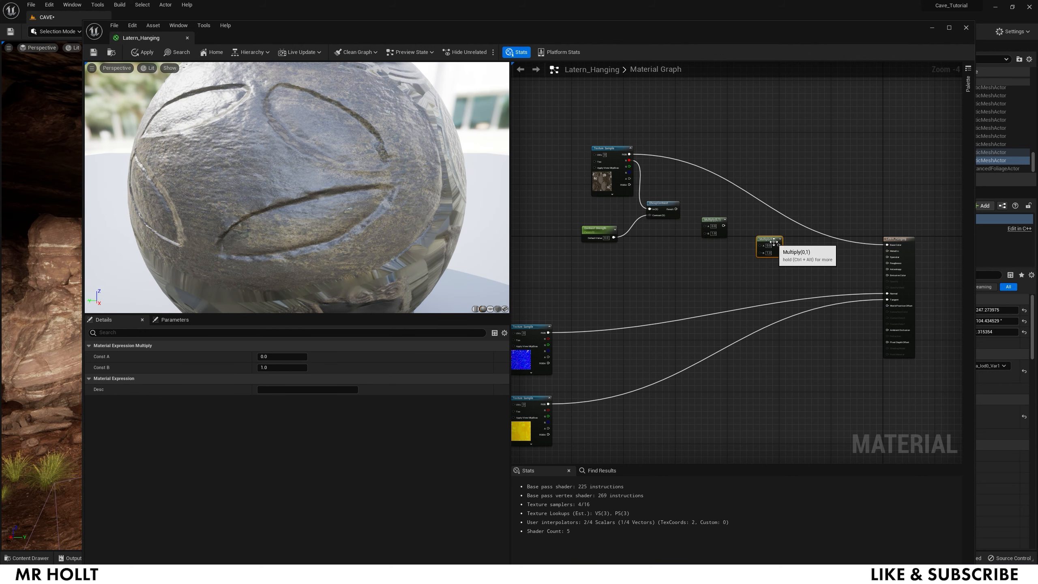
- Add an Emissive Strength scalar parameter, feed it into the second Multiply's B input and connect that Multiply to Emissive Color
{"action": "key", "text": "s"}
{"action": "left_click", "coordinate": [705, 285]}
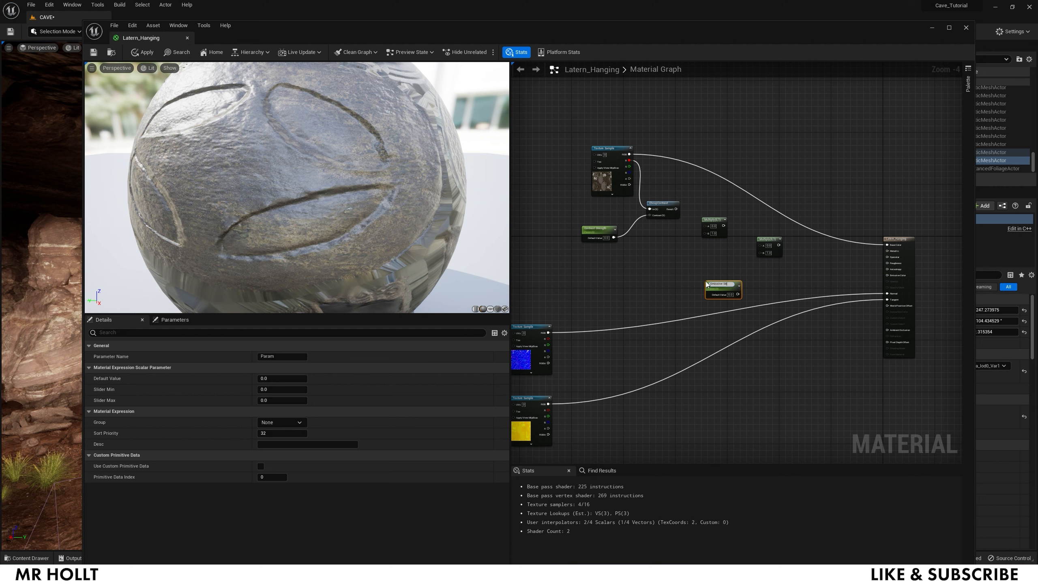
{"action": "key", "text": "Return"}
{"action": "left_click_drag", "start_coordinate": [737, 293], "coordinate": [885, 274]}
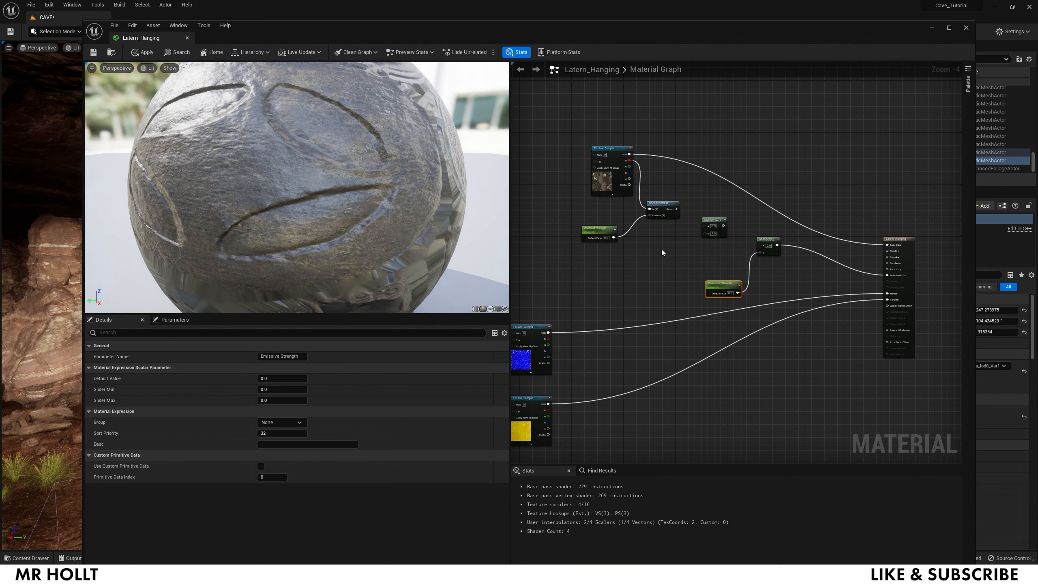
- Add a vector parameter below the CheapContrast node and set its default colour to a light warm orange
{"action": "left_click", "coordinate": [660, 249]}
{"action": "double_click", "coordinate": [674, 275]}
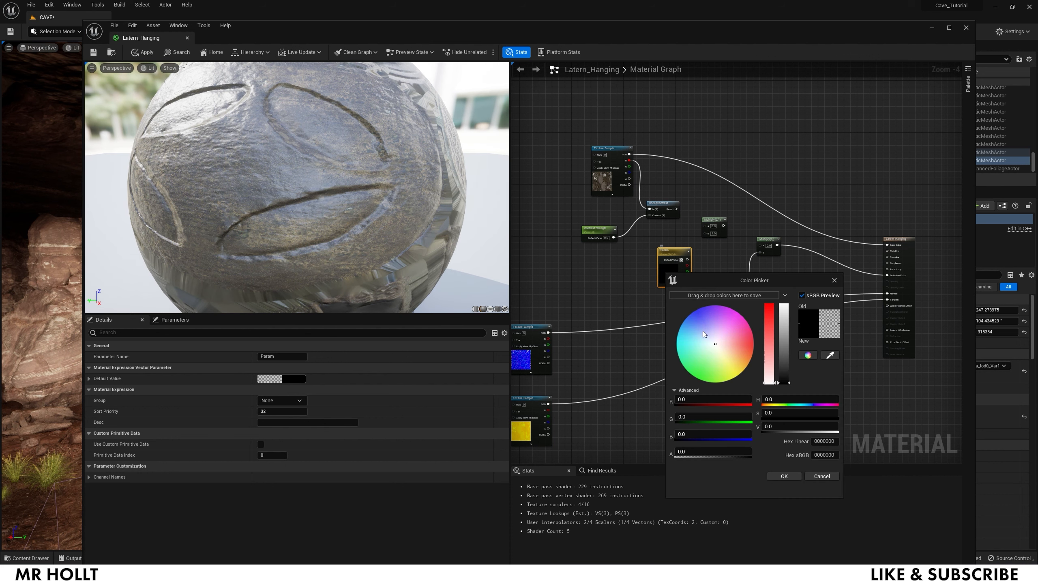
{"action": "mouse_move", "coordinate": [719, 348]}
{"action": "left_mouse_down"}
{"action": "mouse_move", "coordinate": [724, 373]}
{"action": "mouse_move", "coordinate": [738, 374]}
{"action": "mouse_move", "coordinate": [782, 326]}
{"action": "mouse_move", "coordinate": [781, 304]}
{"action": "mouse_move", "coordinate": [773, 335]}
{"action": "left_mouse_up"}
{"action": "left_click", "coordinate": [784, 476]}
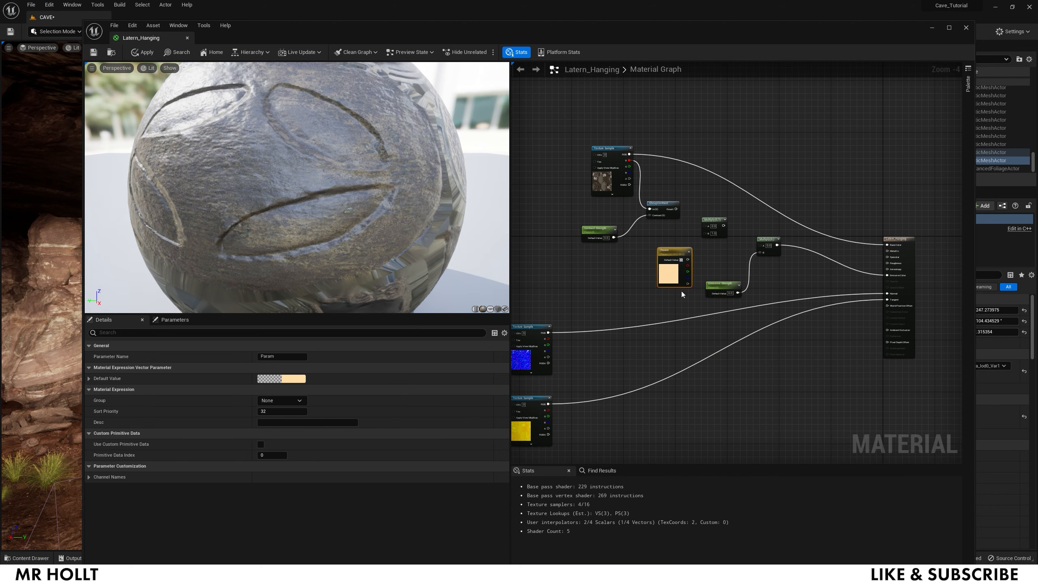
- Feed the CheapContrast result and the warm orange vector parameter into the first Multiply, and connect that Multiply to the second Multiply's A input
{"action": "left_click_drag", "start_coordinate": [688, 260], "coordinate": [709, 231]}
{"action": "scroll", "coordinate": [393, 168], "scroll_direction": "down", "scroll_amount": 8}
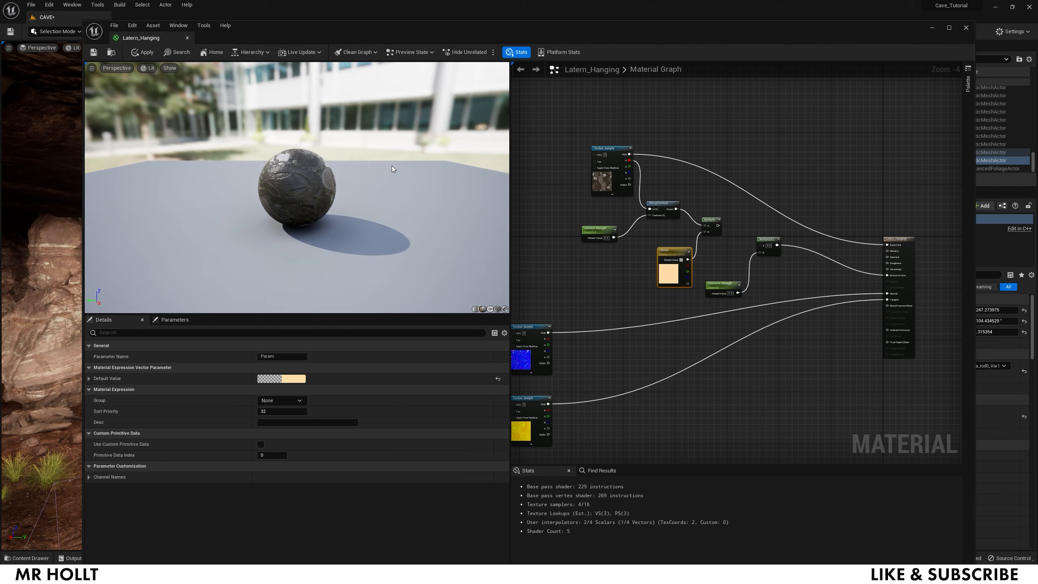
{"action": "left_click_drag", "start_coordinate": [392, 169], "coordinate": [331, 172]}
{"action": "scroll", "coordinate": [368, 175], "scroll_direction": "up", "scroll_amount": 2}
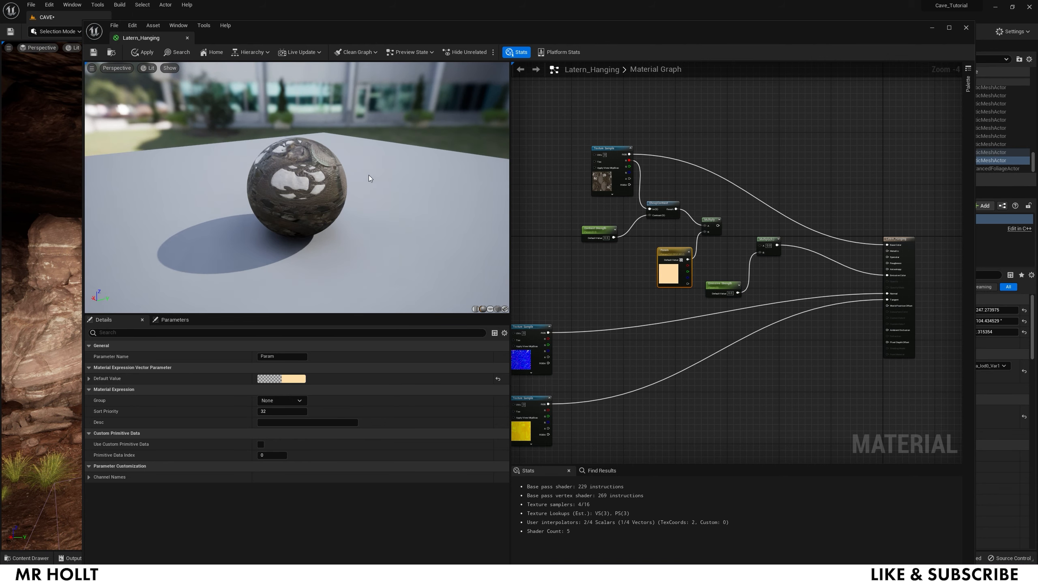
{"action": "scroll", "coordinate": [376, 165], "scroll_direction": "up", "scroll_amount": 2}
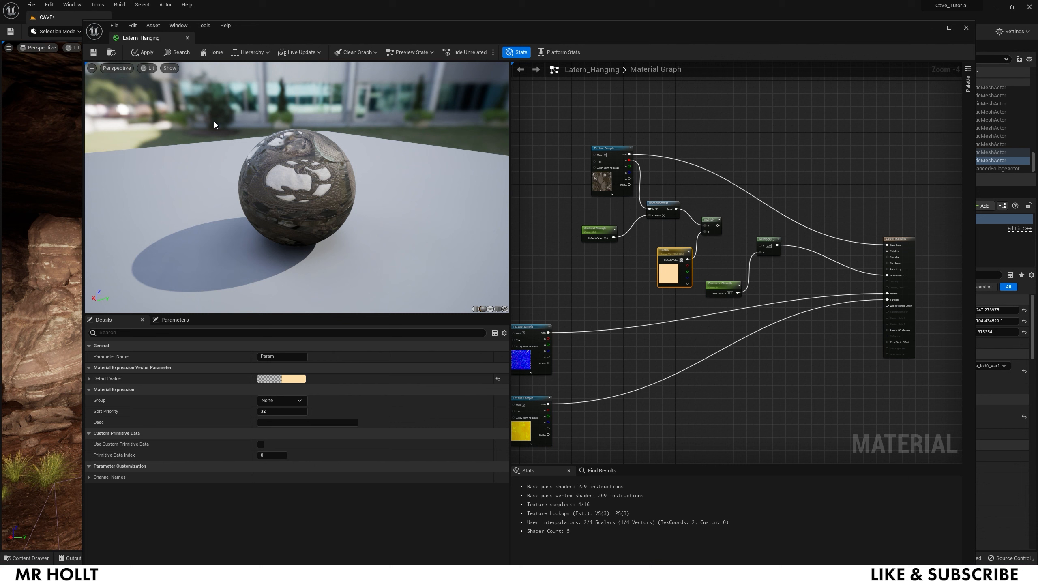
{"action": "left_click", "coordinate": [139, 53]}
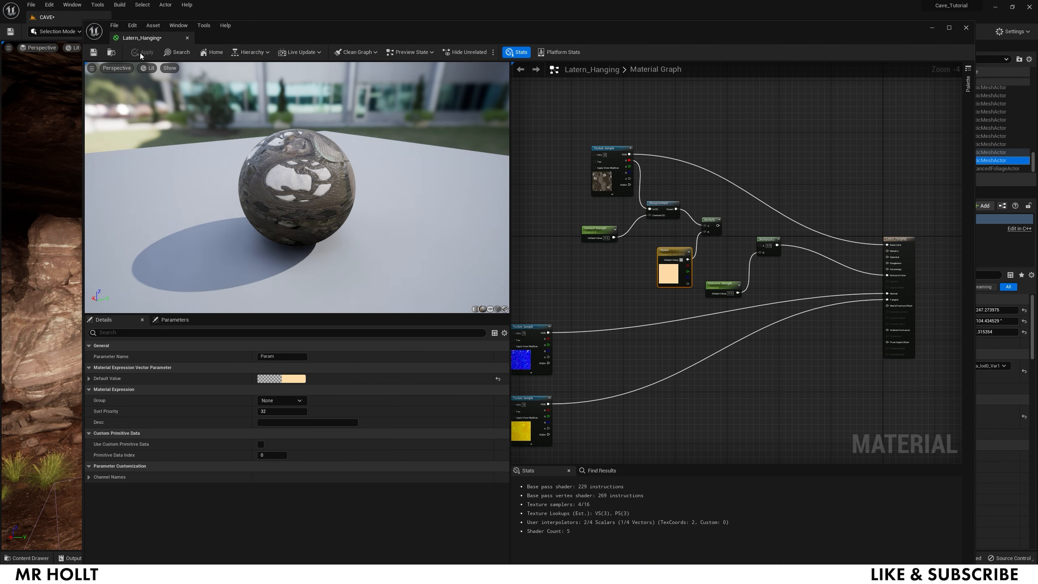
{"action": "left_click_drag", "start_coordinate": [718, 225], "coordinate": [758, 245]}
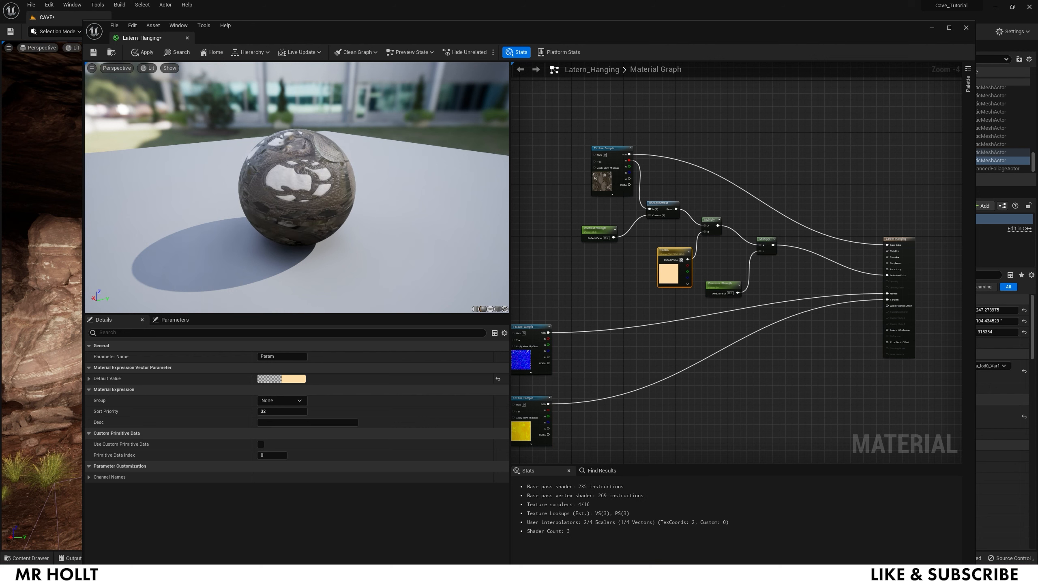
- Apply the node changes to the Latern_Hanging material and save it
{"action": "left_click_drag", "start_coordinate": [269, 79], "coordinate": [304, 98]}
{"action": "left_click", "coordinate": [111, 53]}
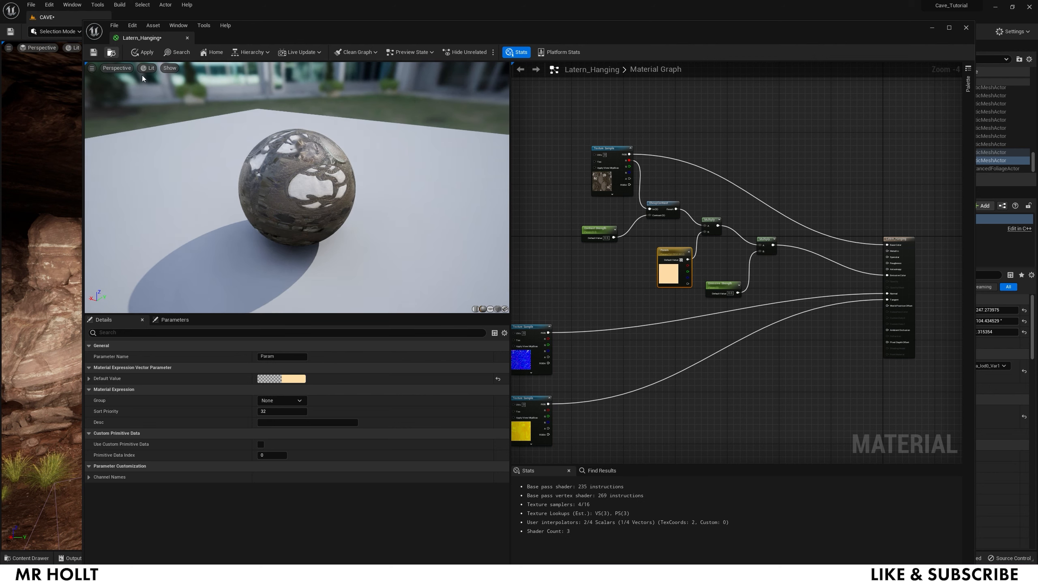
{"action": "left_click", "coordinate": [143, 53]}
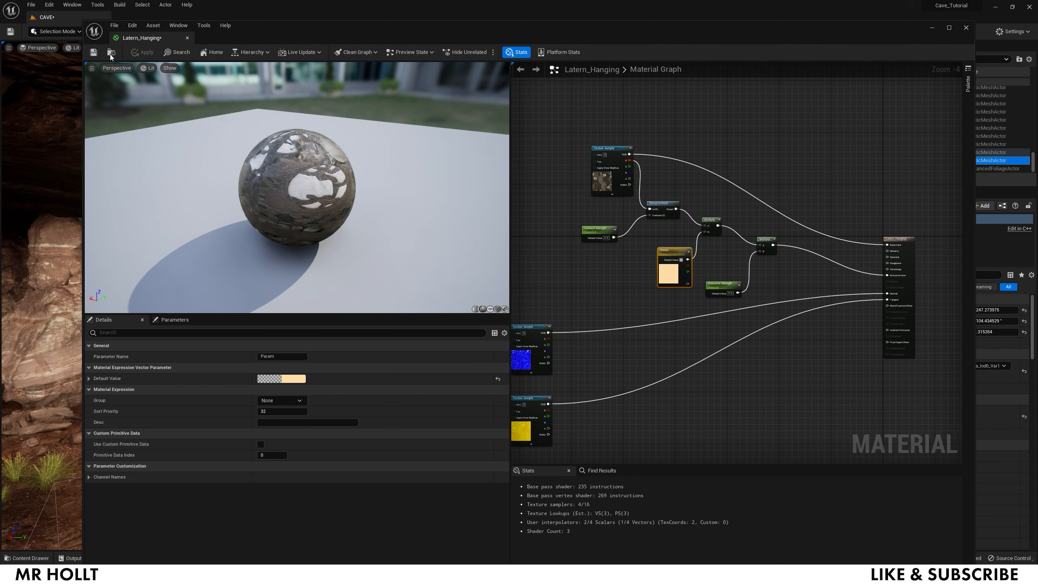
{"action": "left_click", "coordinate": [93, 52]}
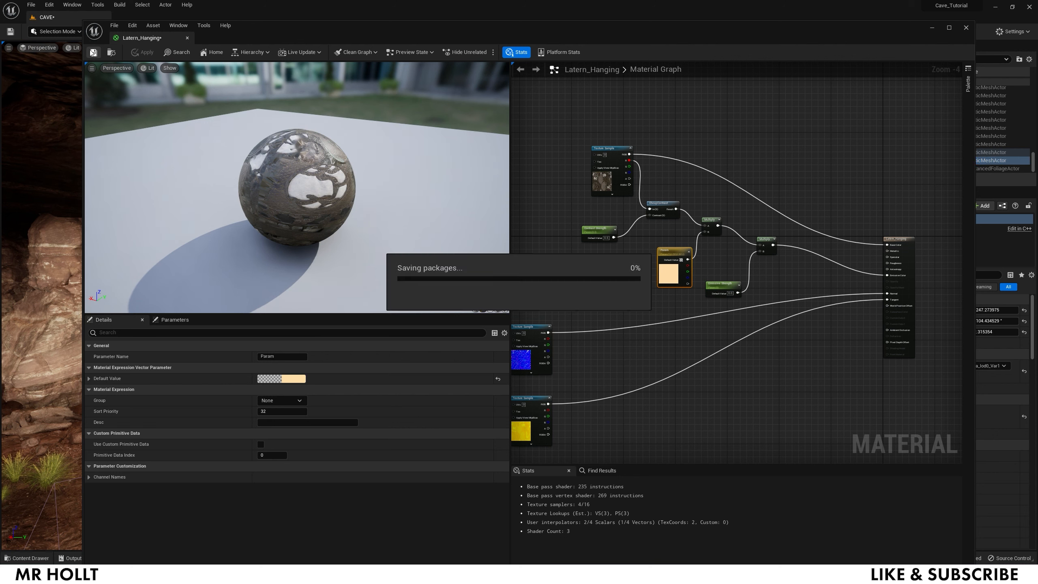
- Set the Emissive Strength parameter's default value to 1, apply and save the material, and close its editor
{"action": "left_click", "coordinate": [730, 293]}
{"action": "type", "text": "1"}
{"action": "key", "text": "Return"}
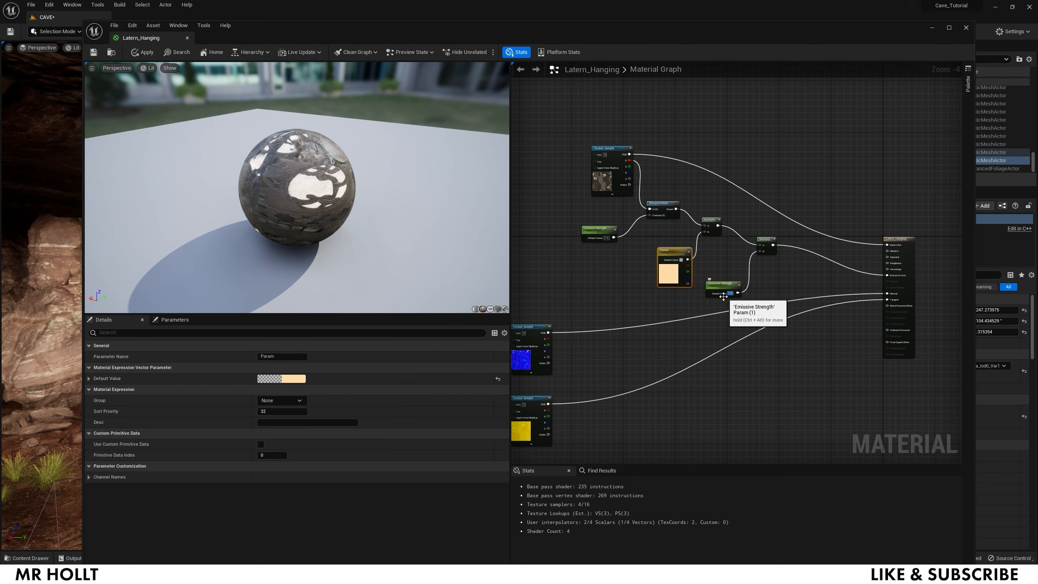
{"action": "left_click", "coordinate": [146, 53]}
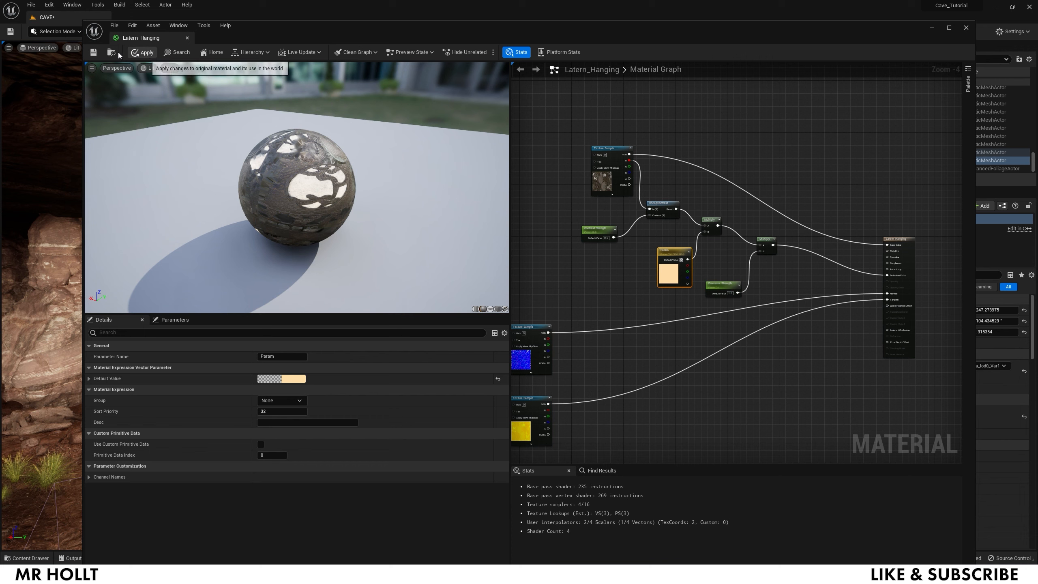
{"action": "left_click", "coordinate": [93, 56]}
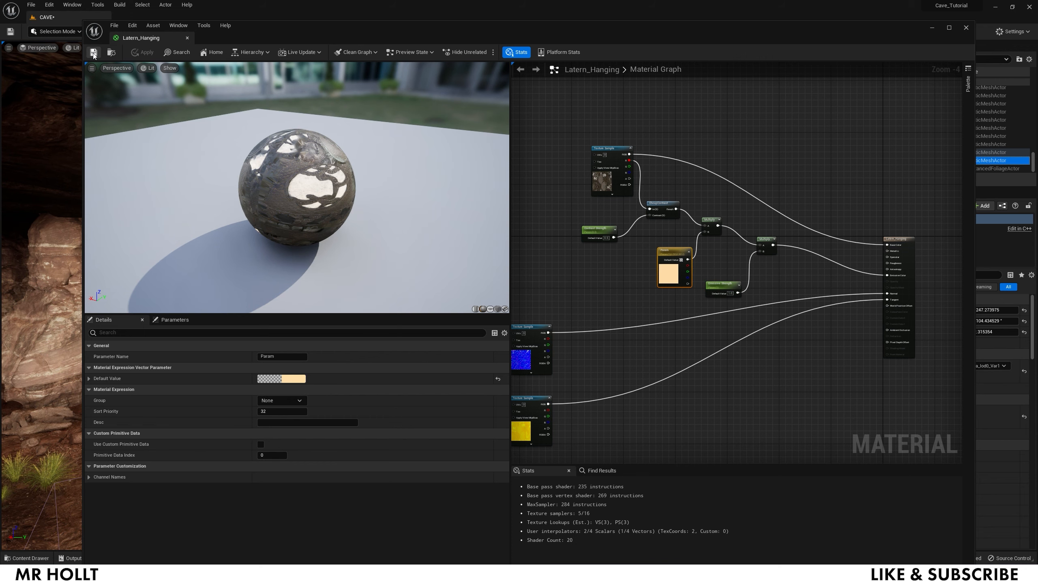
{"action": "left_click", "coordinate": [967, 28]}
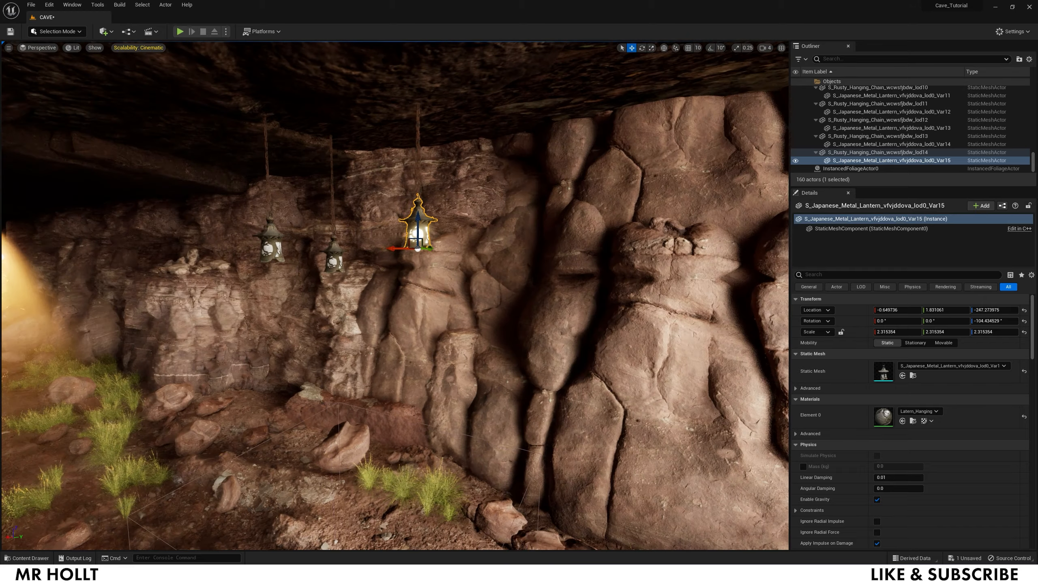
- Create a material instance from the Latern_Hanging material in the metal lantern asset folder
{"action": "right_click_drag", "start_coordinate": [506, 269], "coordinate": [446, 266]}
{"action": "key", "text": "ctrl+space"}
{"action": "right_click", "coordinate": [305, 413]}
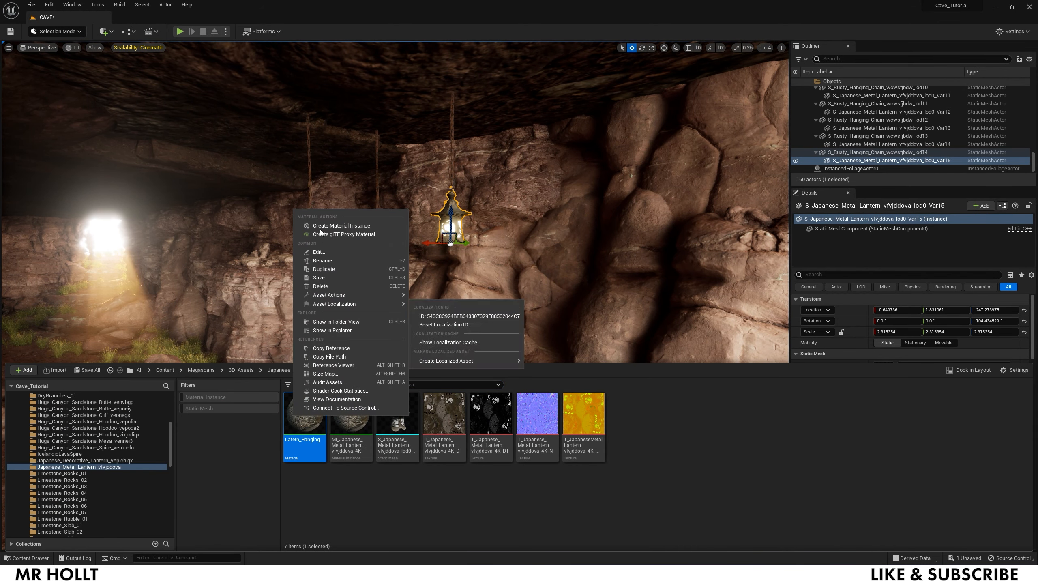
{"action": "left_click", "coordinate": [330, 227]}
{"action": "key", "text": "Return"}
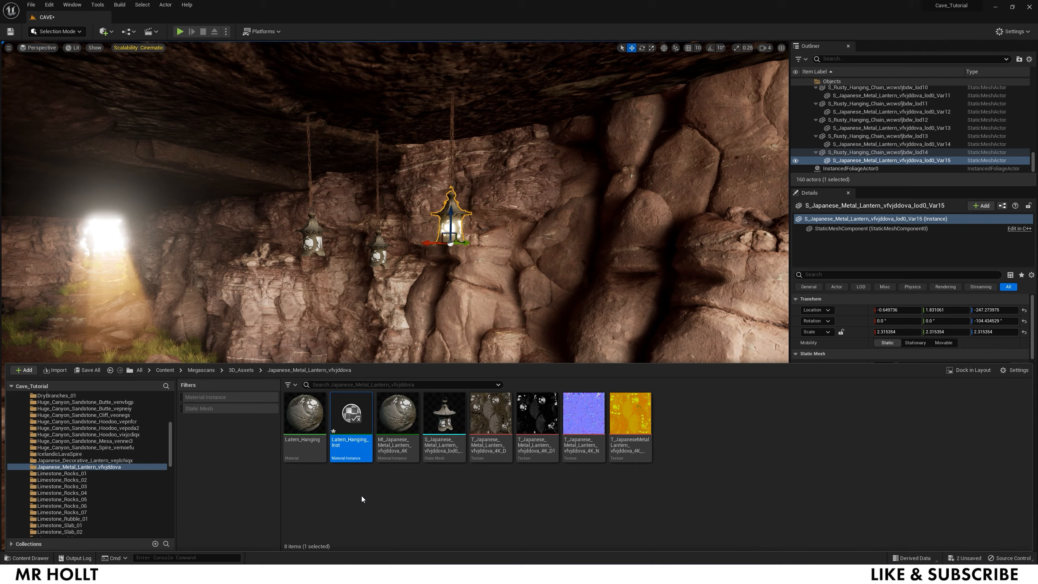
- Assign the Latern_Hanging material instance to the hanging metal lanterns throughout the cave
{"action": "left_click_drag", "start_coordinate": [352, 413], "coordinate": [455, 230]}
{"action": "key", "text": "ctrl+space"}
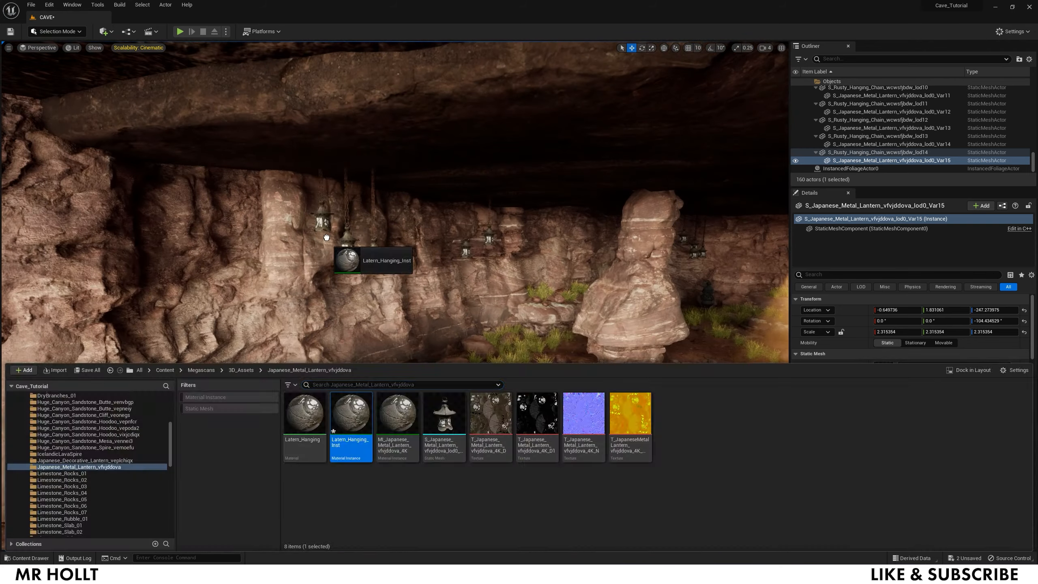
{"action": "left_click_drag", "start_coordinate": [335, 251], "coordinate": [466, 249]}
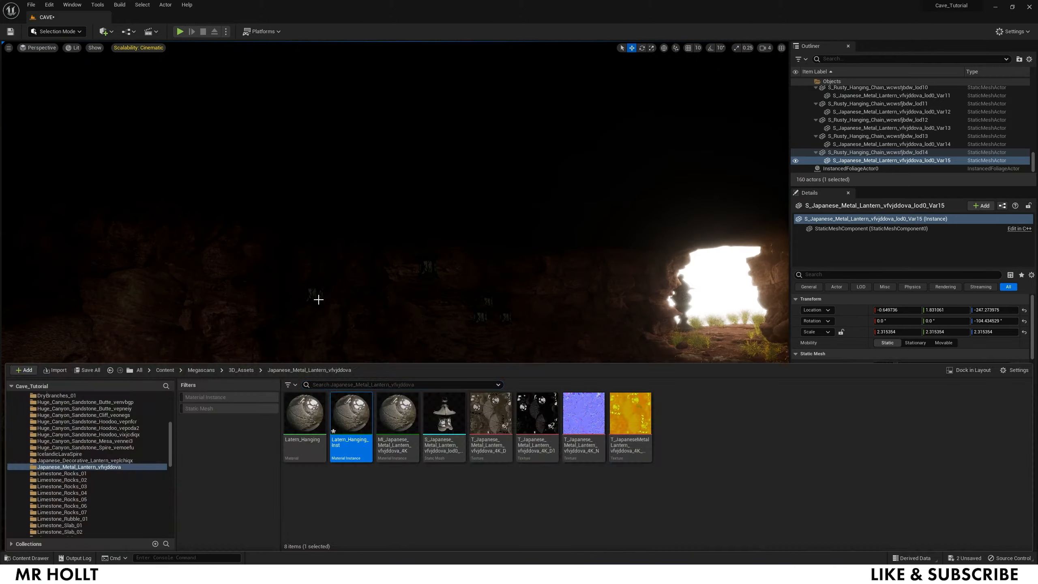
{"action": "key", "text": "ctrl+space"}
{"action": "left_click_drag", "start_coordinate": [351, 413], "coordinate": [479, 329]}
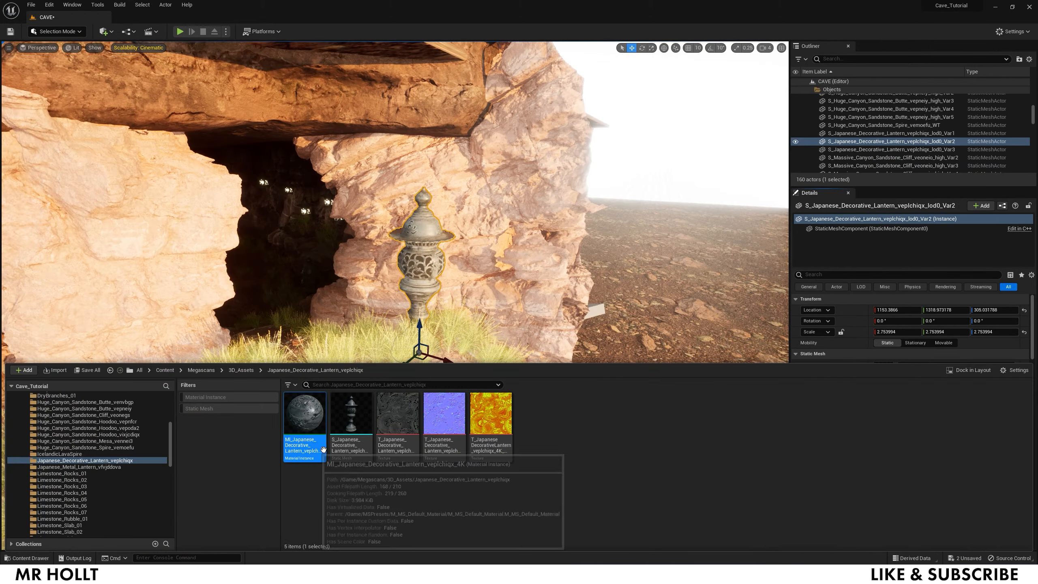
- Create a material named Latern_Ground in the Japanese decorative lantern's asset folder and open it for editing
{"action": "right_click", "coordinate": [567, 424]}
{"action": "left_click", "coordinate": [613, 233]}
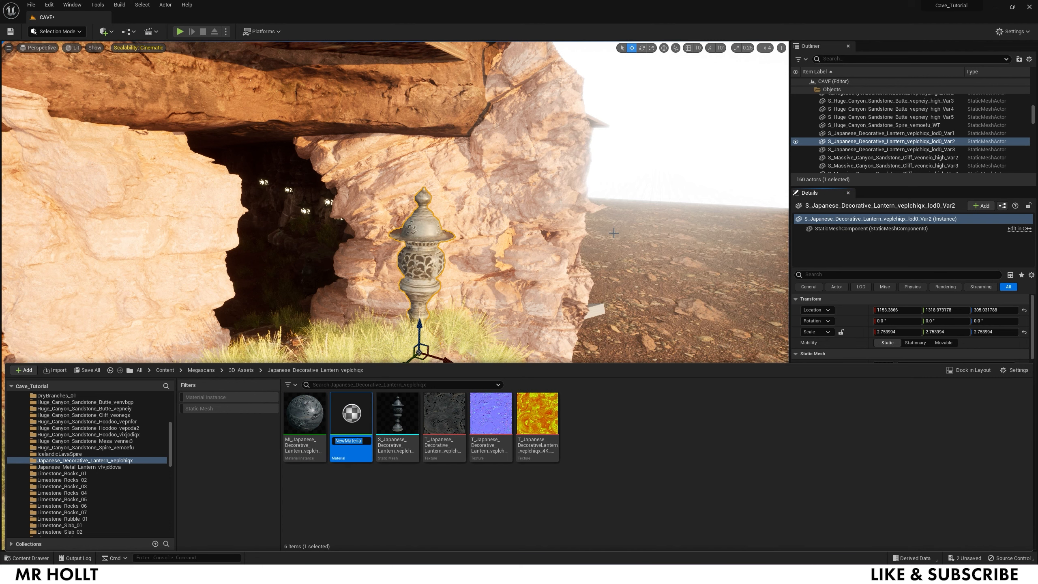
{"action": "type", "text": "Latern_Ground"}
{"action": "key", "text": "Return"}
{"action": "double_click", "coordinate": [301, 423]}
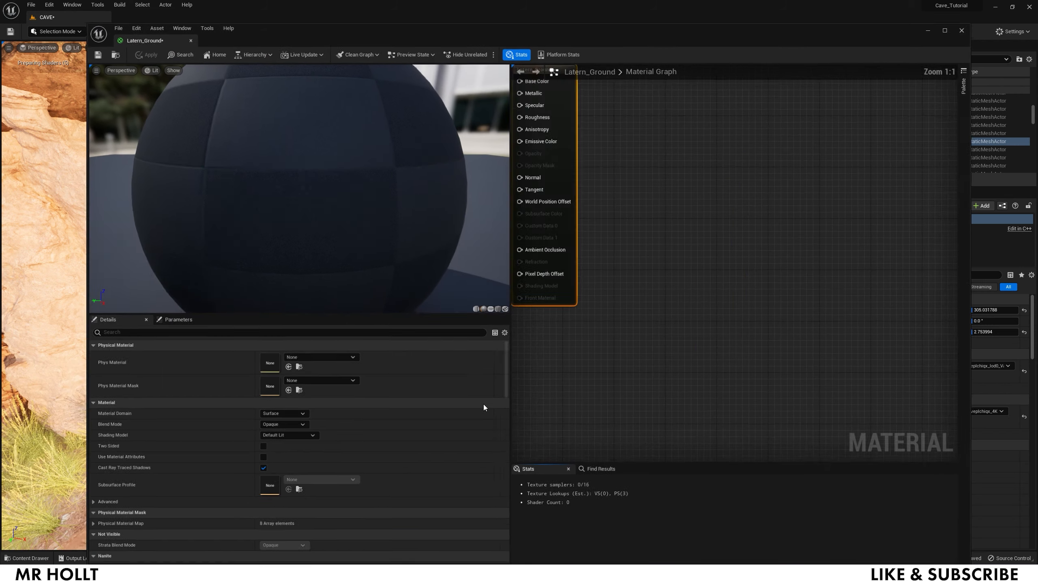
- Add the decorative lantern's colour, normal and DpR textures to the material graph and spread out their Texture Sample nodes
{"action": "key", "text": "ctrl+space"}
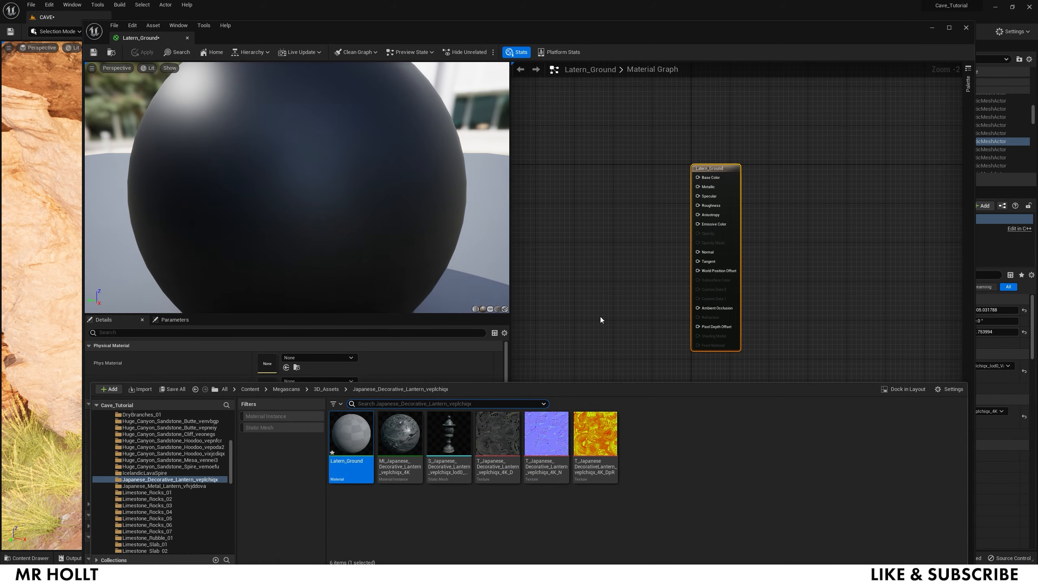
{"action": "left_click", "coordinate": [507, 447]}
{"action": "left_click", "coordinate": [595, 434], "text": "shift"}
{"action": "left_click_drag", "start_coordinate": [595, 433], "coordinate": [560, 141]}
{"action": "left_click_drag", "start_coordinate": [584, 202], "coordinate": [545, 139]}
{"action": "left_click_drag", "start_coordinate": [583, 226], "coordinate": [539, 389]}
- Connect the normal texture to Normal, the DpR texture to Tangent and the colour texture to Base Color
{"action": "right_click_drag", "start_coordinate": [617, 305], "coordinate": [716, 252]}
{"action": "left_click_drag", "start_coordinate": [679, 165], "coordinate": [797, 231]}
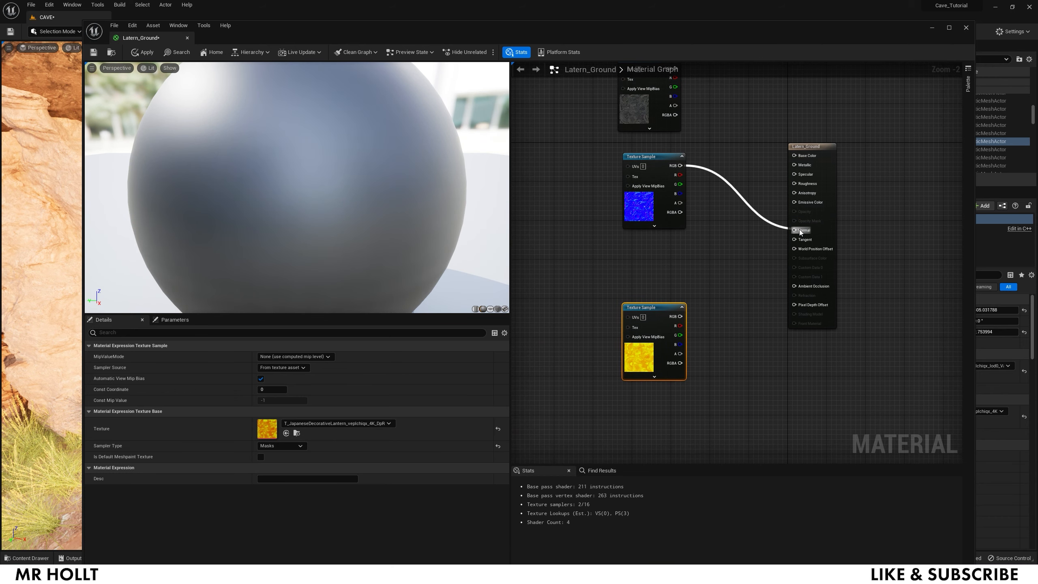
{"action": "left_click_drag", "start_coordinate": [680, 316], "coordinate": [795, 241]}
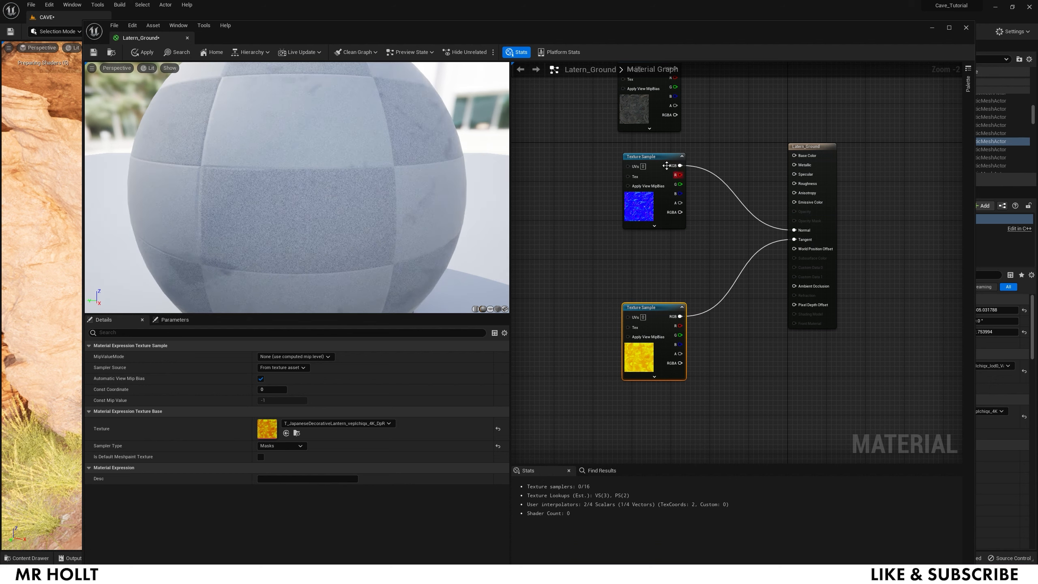
{"action": "left_click_drag", "start_coordinate": [642, 162], "coordinate": [526, 293]}
{"action": "scroll", "coordinate": [681, 226], "scroll_direction": "down", "scroll_amount": 1}
{"action": "left_click_drag", "start_coordinate": [719, 133], "coordinate": [837, 216]}
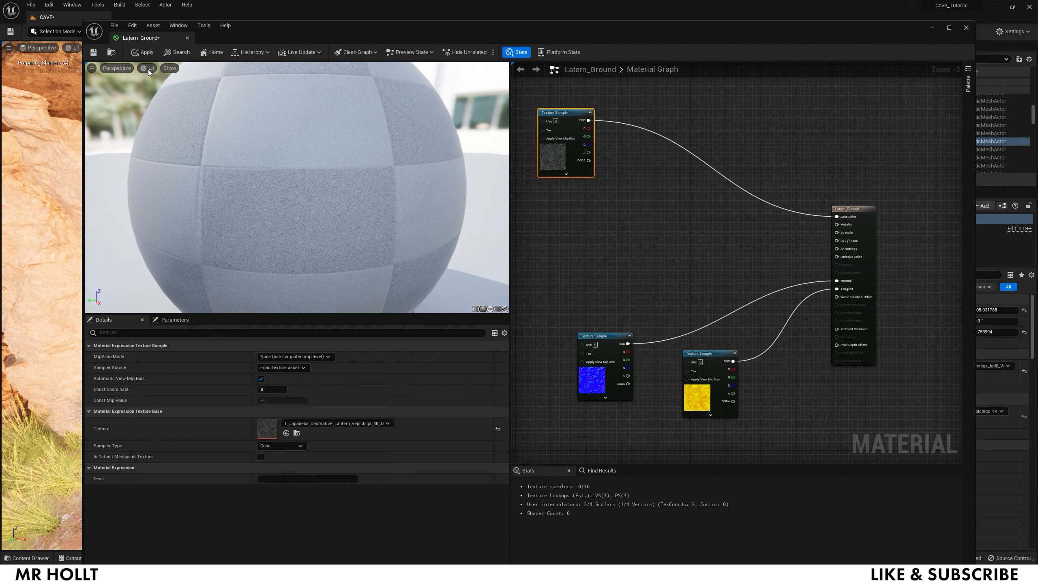
- Apply and save the Latern_Ground material, and assign it to the decorative stone lantern outside the cave entrance
{"action": "left_click", "coordinate": [143, 53]}
{"action": "left_click", "coordinate": [93, 53]}
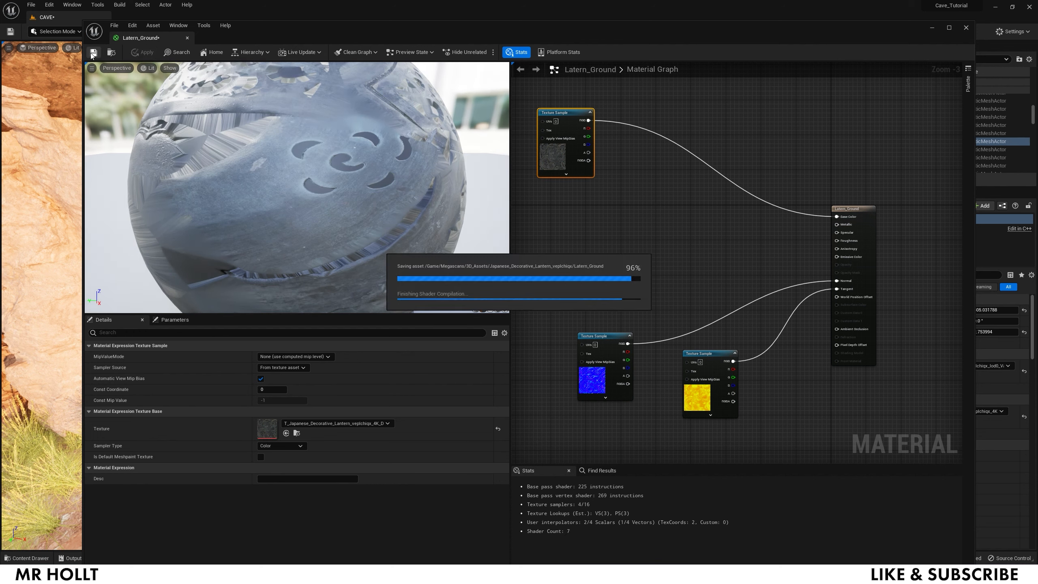
{"action": "left_click", "coordinate": [967, 28]}
{"action": "left_click", "coordinate": [28, 558]}
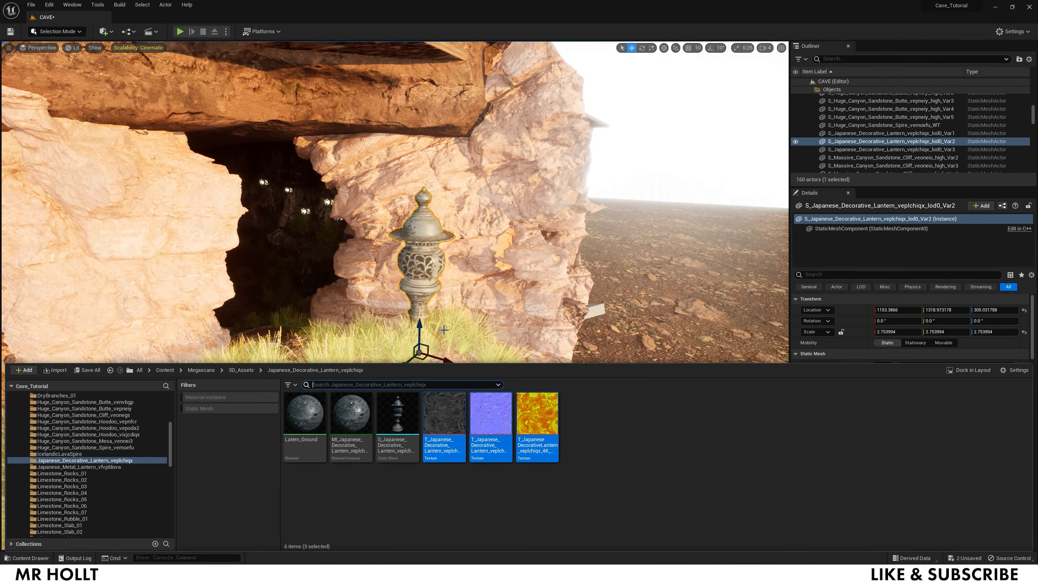
{"action": "left_click_drag", "start_coordinate": [306, 402], "coordinate": [423, 266]}
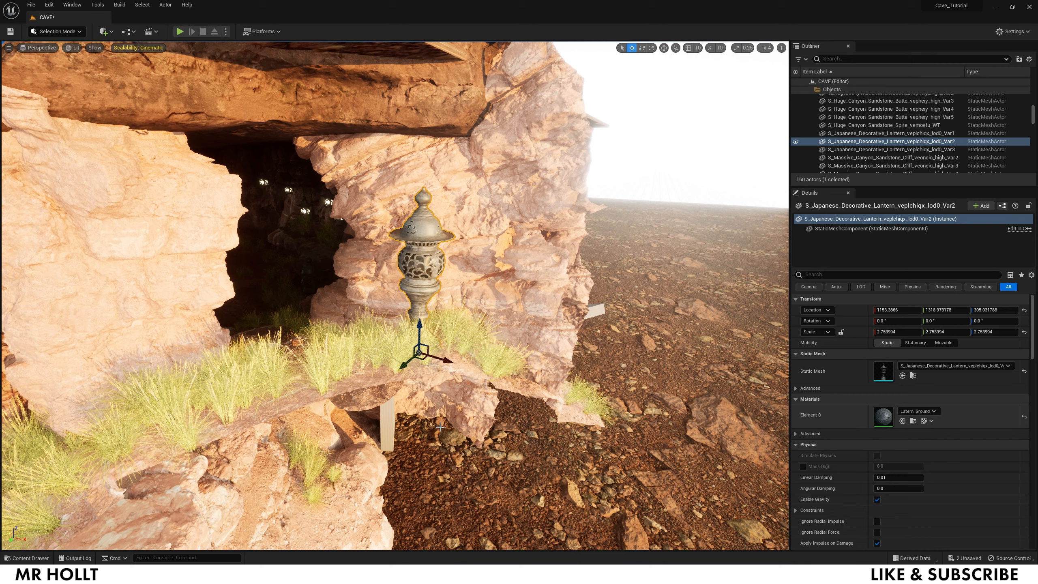
- Reopen the Latern_Ground material and add a vector parameter and a Lerp node below the colour texture sample
{"action": "left_click", "coordinate": [913, 421]}
{"action": "double_click", "coordinate": [310, 434]}
{"action": "right_click_drag", "start_coordinate": [672, 236], "coordinate": [690, 236]}
{"action": "scroll", "coordinate": [689, 234], "scroll_direction": "down", "scroll_amount": 3}
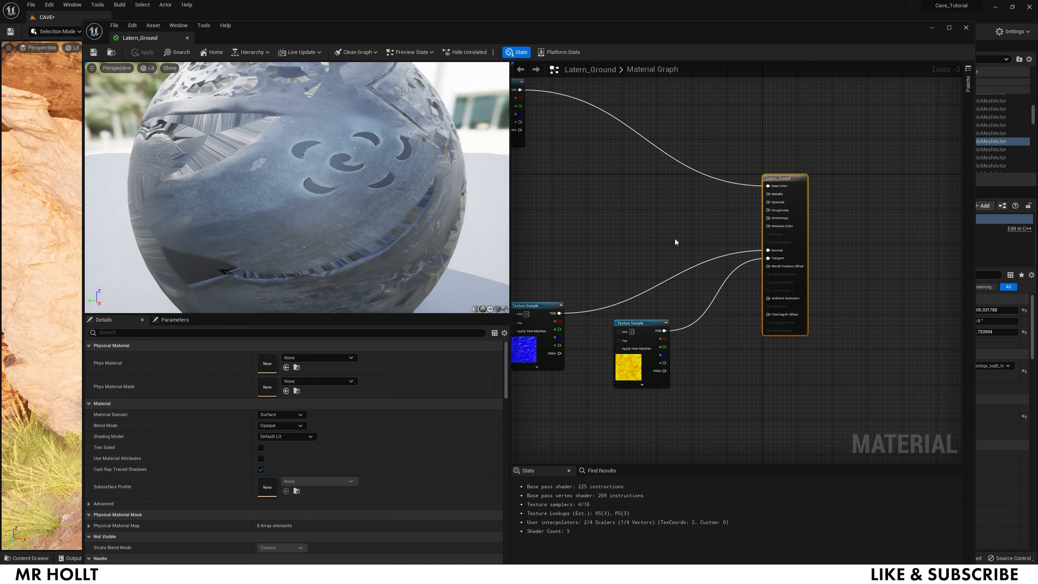
{"action": "right_click_drag", "start_coordinate": [565, 213], "coordinate": [767, 247]}
{"action": "scroll", "coordinate": [688, 203], "scroll_direction": "down", "scroll_amount": 1}
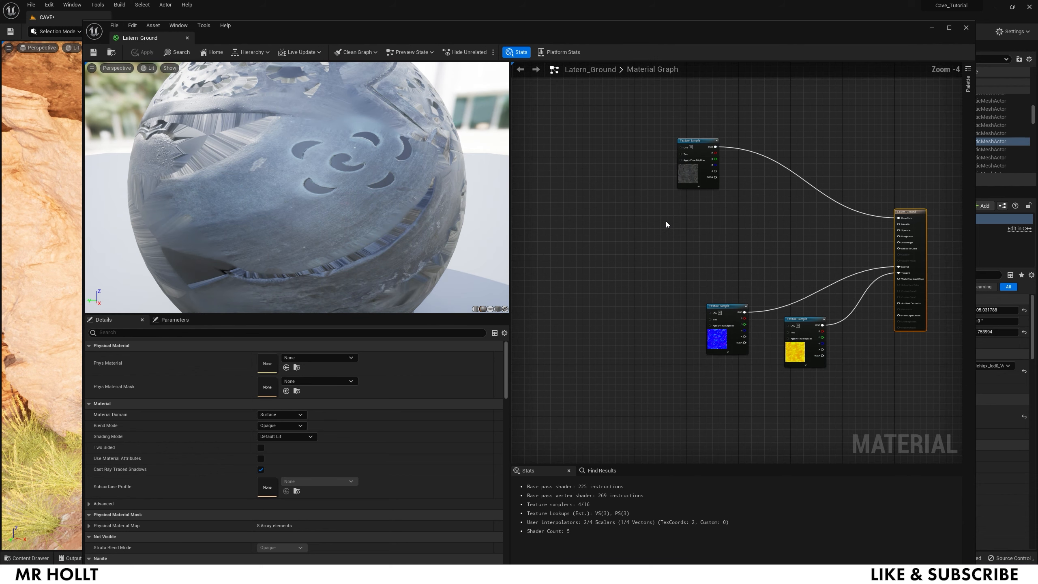
{"action": "right_click", "coordinate": [665, 221]}
{"action": "key", "text": "Escape"}
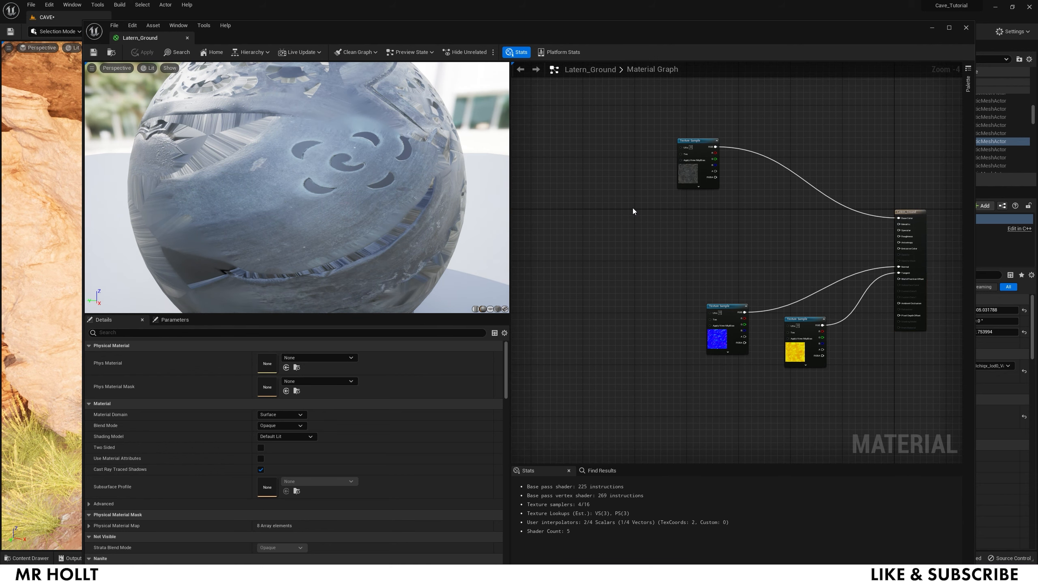
{"action": "left_click", "coordinate": [634, 208]}
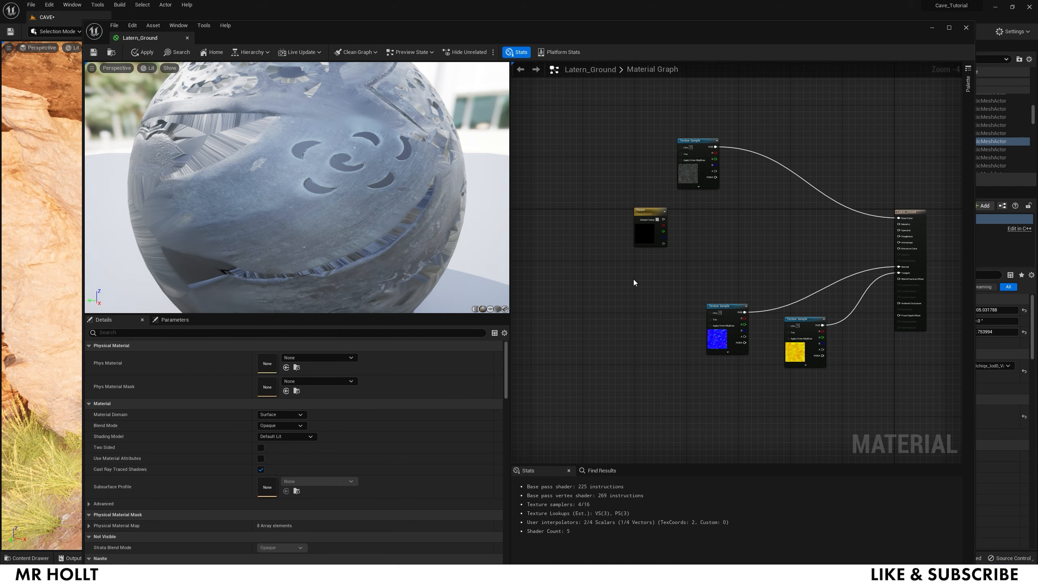
{"action": "left_click", "coordinate": [633, 280]}
{"action": "left_click_drag", "start_coordinate": [633, 286], "coordinate": [723, 238]}
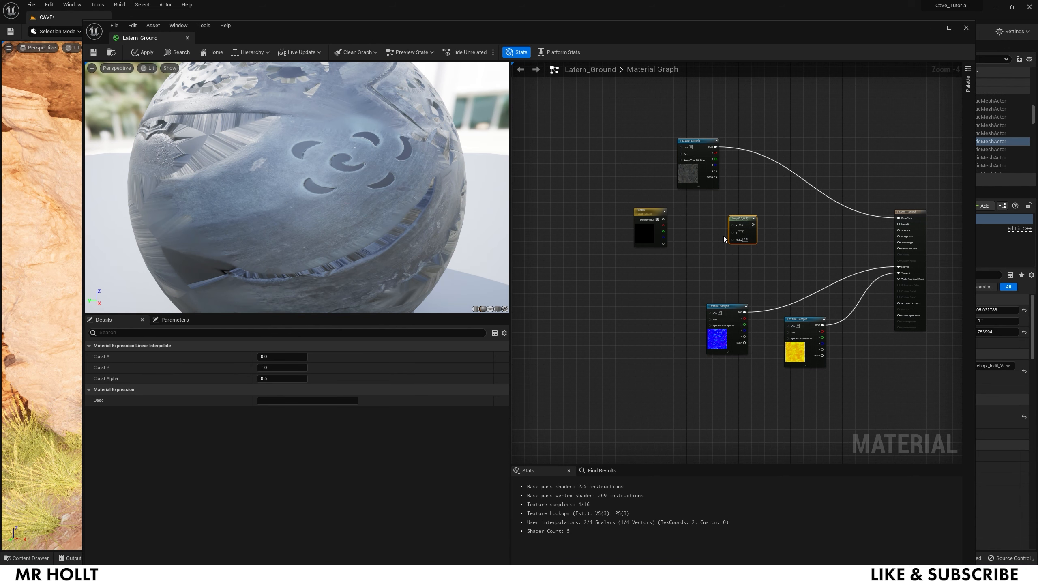
- Add a scalar parameter named Lerp Strength below the vector parameter
{"action": "left_click", "coordinate": [642, 261]}
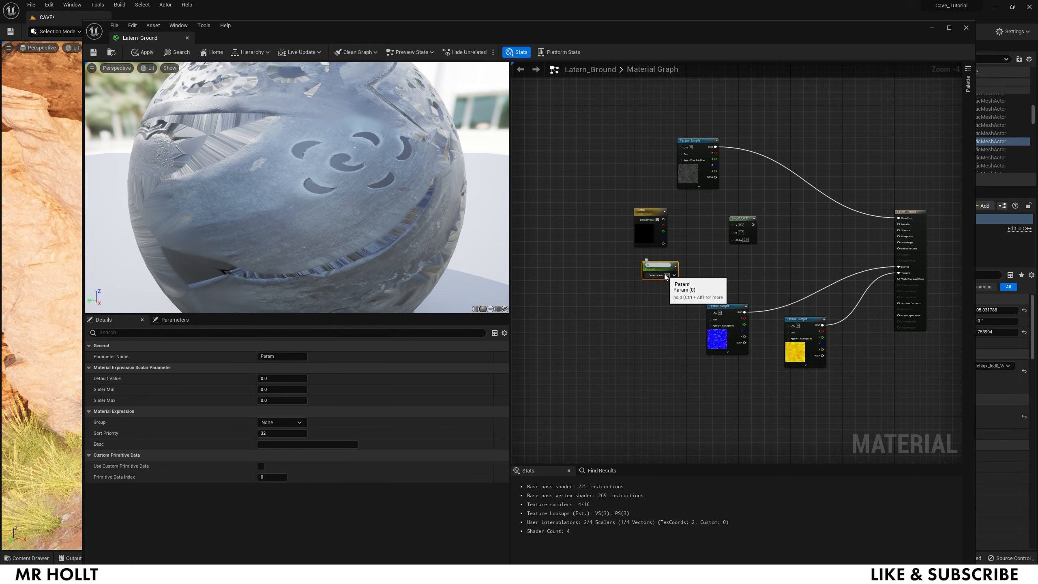
{"action": "type", "text": "Lerp Strength"}
{"action": "key", "text": "Return"}
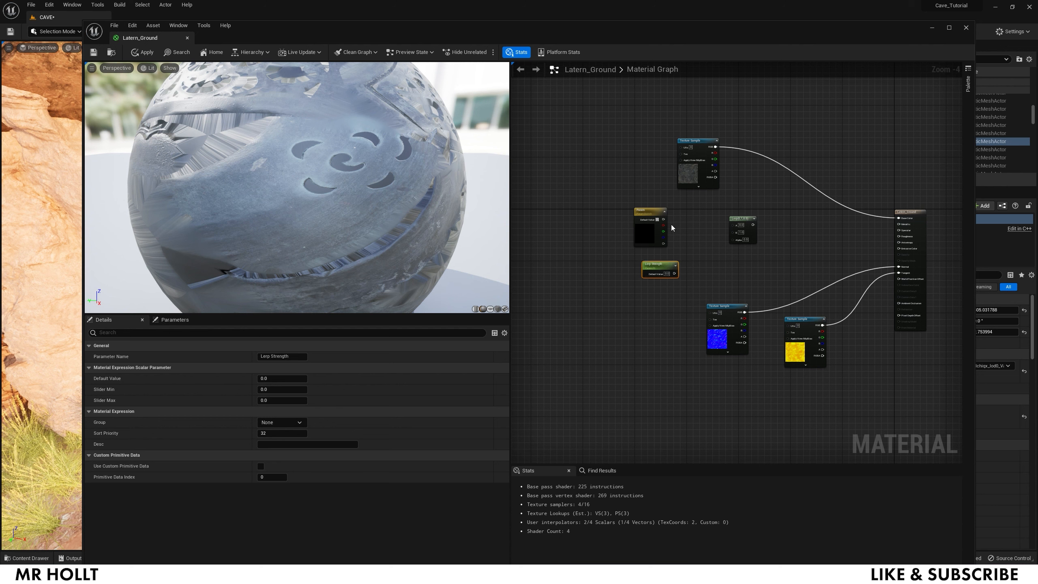
- Connect the colour texture to the Lerp's A, the vector parameter to B and Lerp Strength to Alpha, and shift these nodes away from the material output
{"action": "left_click_drag", "start_coordinate": [662, 221], "coordinate": [667, 218]}
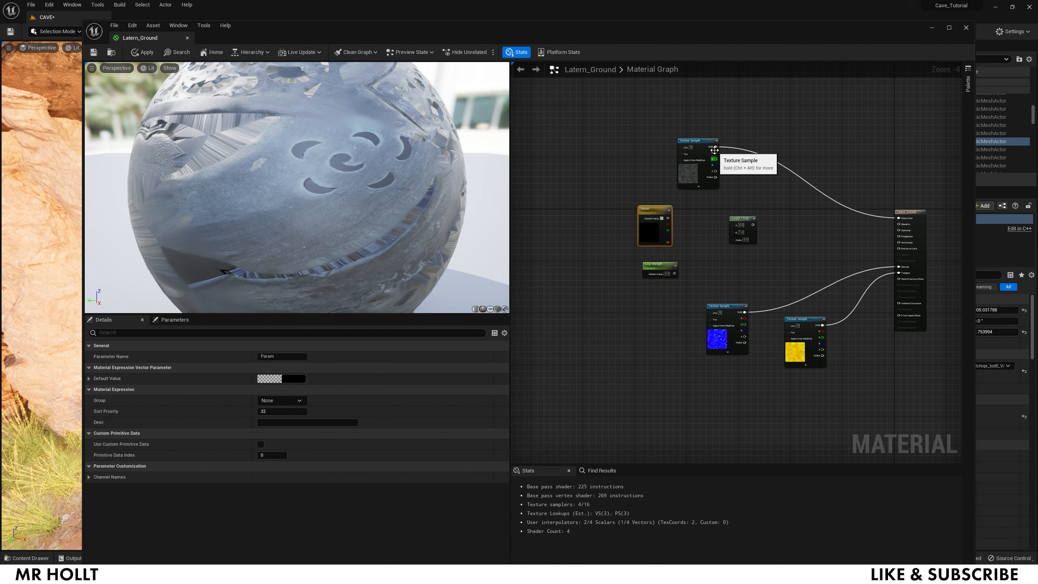
{"action": "left_click_drag", "start_coordinate": [716, 147], "coordinate": [732, 225]}
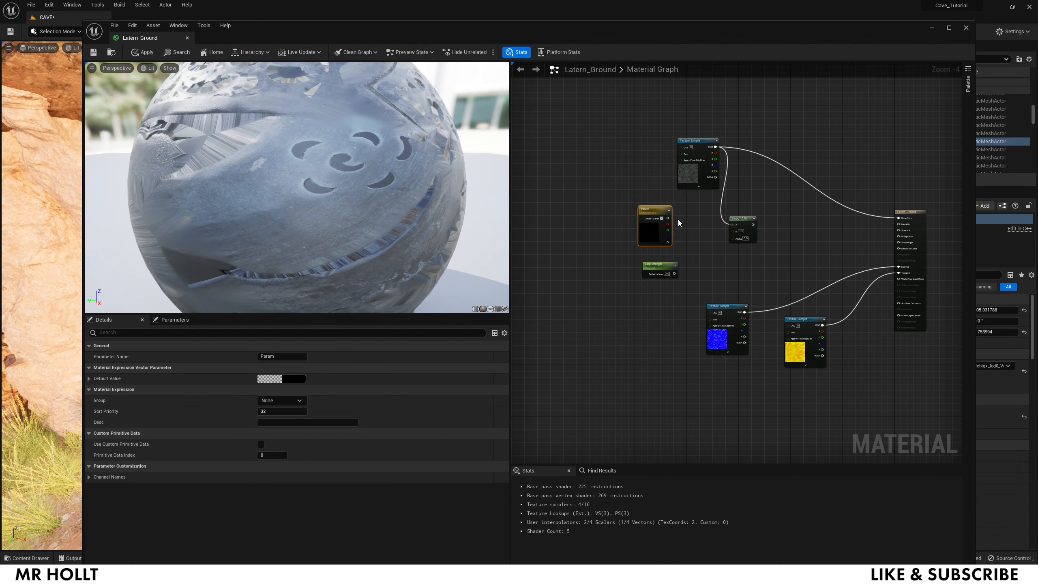
{"action": "left_click_drag", "start_coordinate": [668, 218], "coordinate": [731, 231]}
{"action": "left_click_drag", "start_coordinate": [674, 274], "coordinate": [734, 239]}
{"action": "left_click_drag", "start_coordinate": [746, 115], "coordinate": [629, 273]}
{"action": "left_click_drag", "start_coordinate": [654, 211], "coordinate": [541, 211]}
{"action": "left_click", "coordinate": [695, 216]}
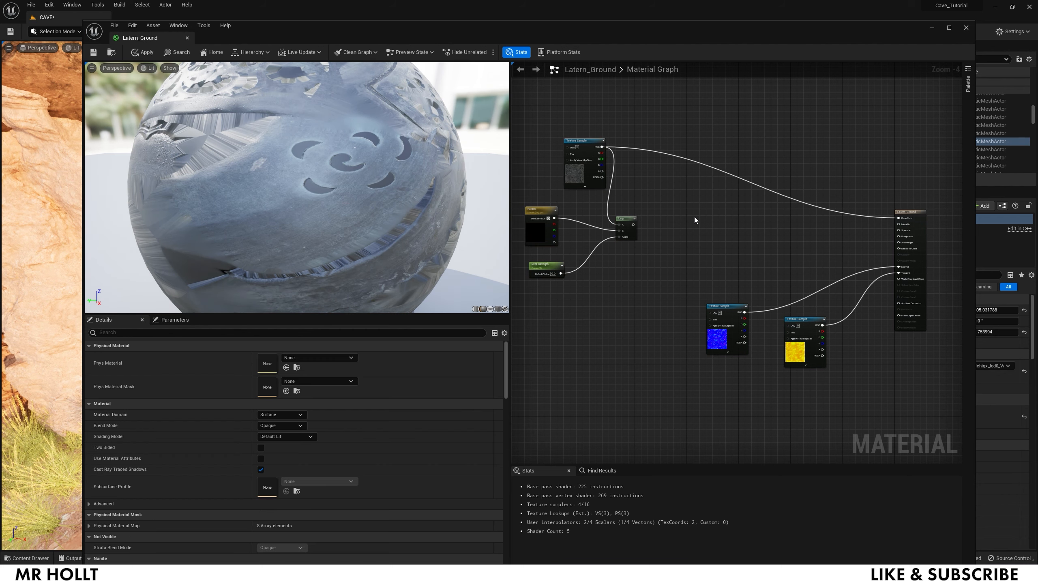
- Set the Lerp Strength parameter's default value to 3000
{"action": "scroll", "coordinate": [688, 235], "scroll_direction": "up", "scroll_amount": 2}
{"action": "right_click_drag", "start_coordinate": [662, 222], "coordinate": [713, 227]}
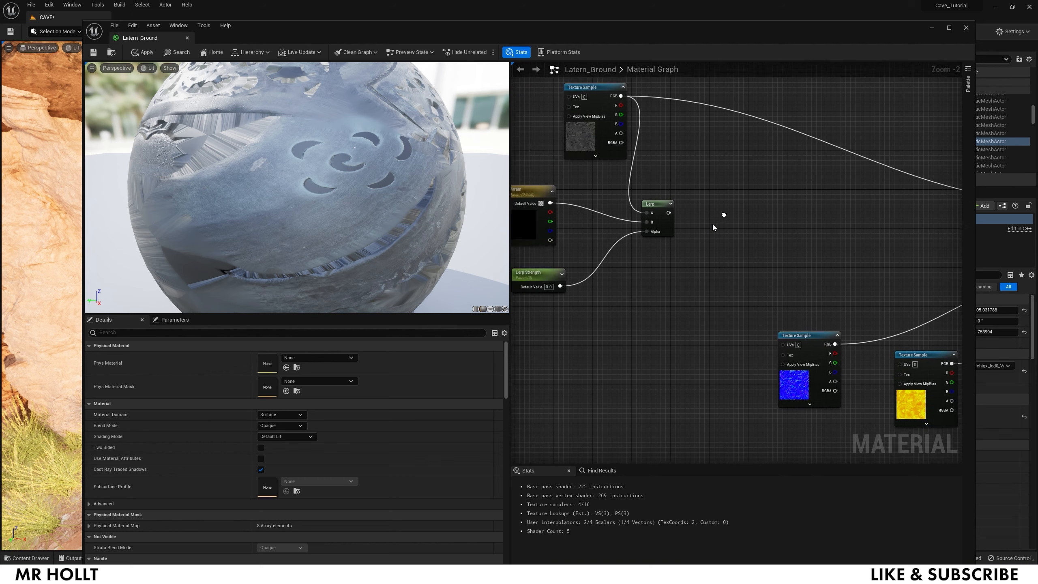
{"action": "left_click", "coordinate": [550, 286]}
{"action": "type", "text": "3000"}
{"action": "key", "text": "Return"}
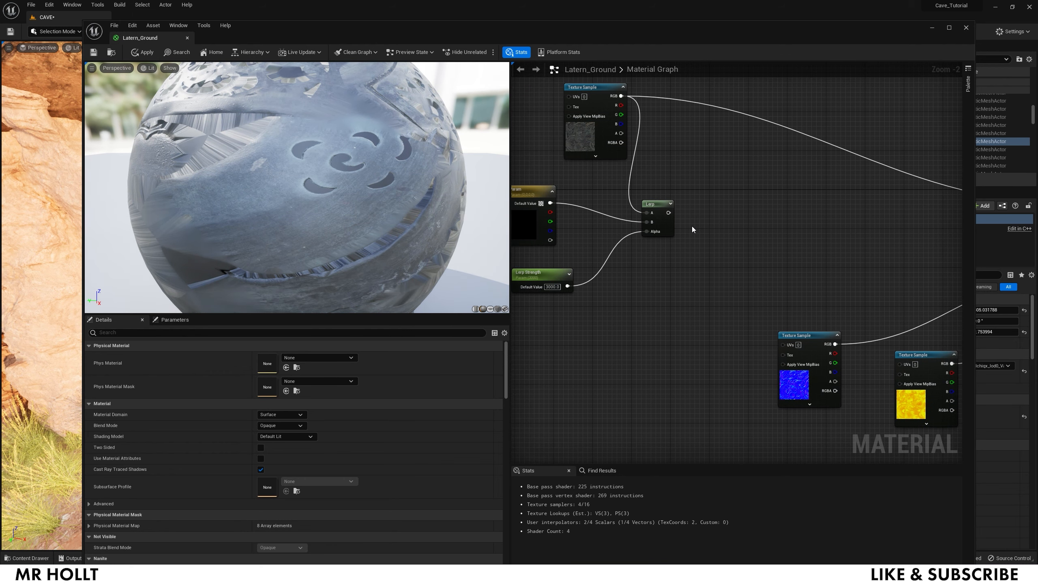
- Add a One Minus (1-x) node beside the Lerp and feed it the Lerp's output
{"action": "right_click", "coordinate": [692, 228]}
{"action": "type", "text": "one"}
{"action": "left_click", "coordinate": [710, 288]}
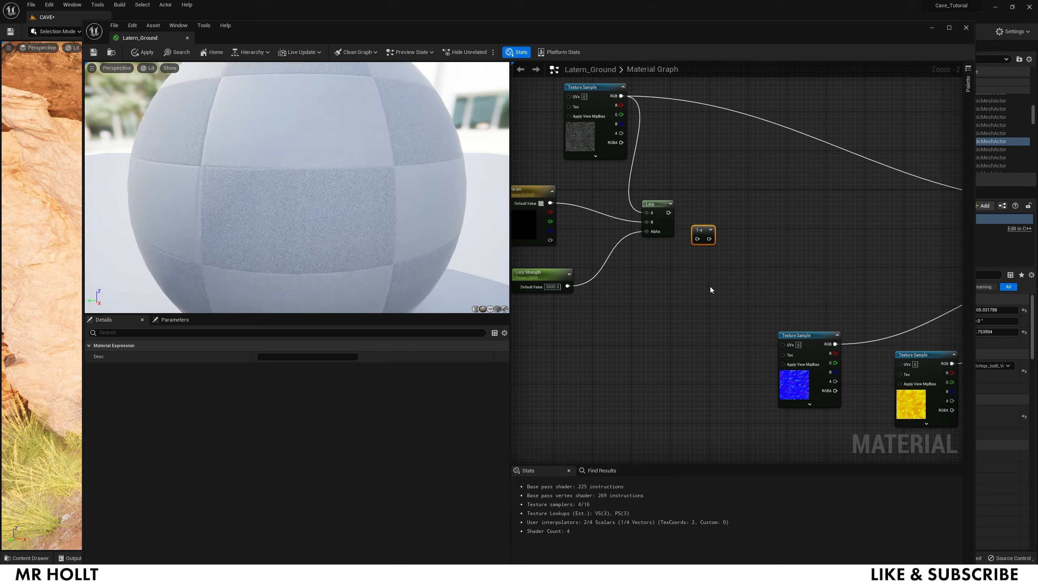
{"action": "left_click_drag", "start_coordinate": [701, 235], "coordinate": [720, 213]}
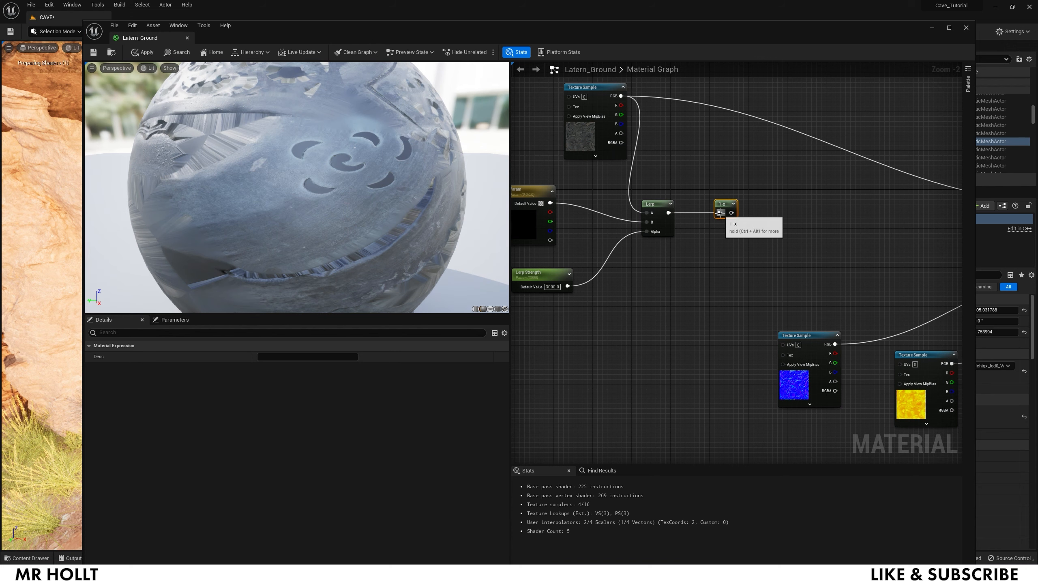
- Add two Multiply nodes, connect the second one to Emissive Color, and add a scalar parameter below them
{"action": "key", "text": "m"}
{"action": "left_click", "coordinate": [800, 212]}
{"action": "left_click", "coordinate": [914, 247]}
{"action": "right_click_drag", "start_coordinate": [917, 217], "coordinate": [790, 188]}
{"action": "left_click_drag", "start_coordinate": [805, 222], "coordinate": [939, 219]}
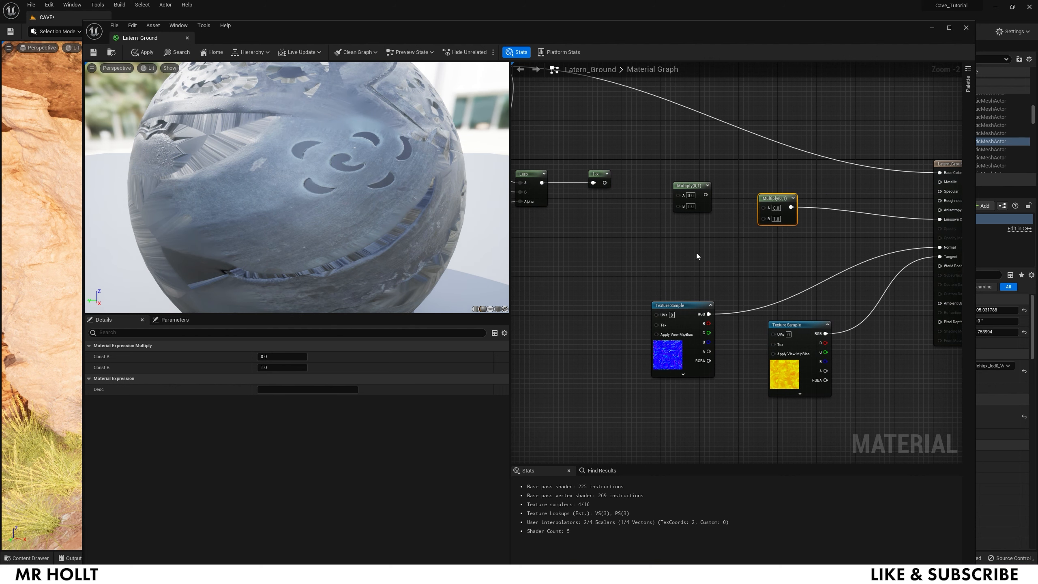
{"action": "key", "text": "s"}
{"action": "left_click", "coordinate": [697, 256]}
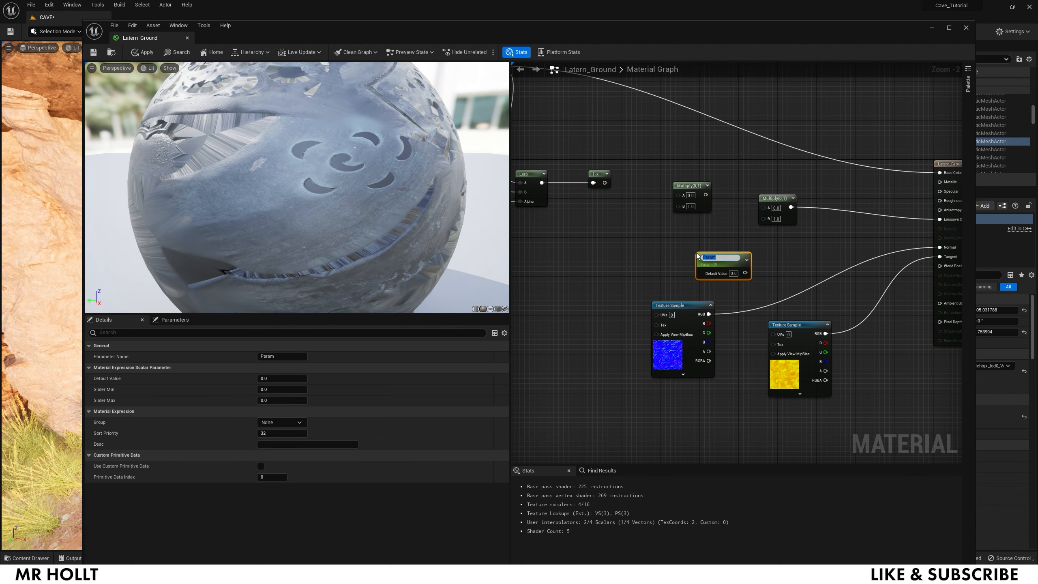
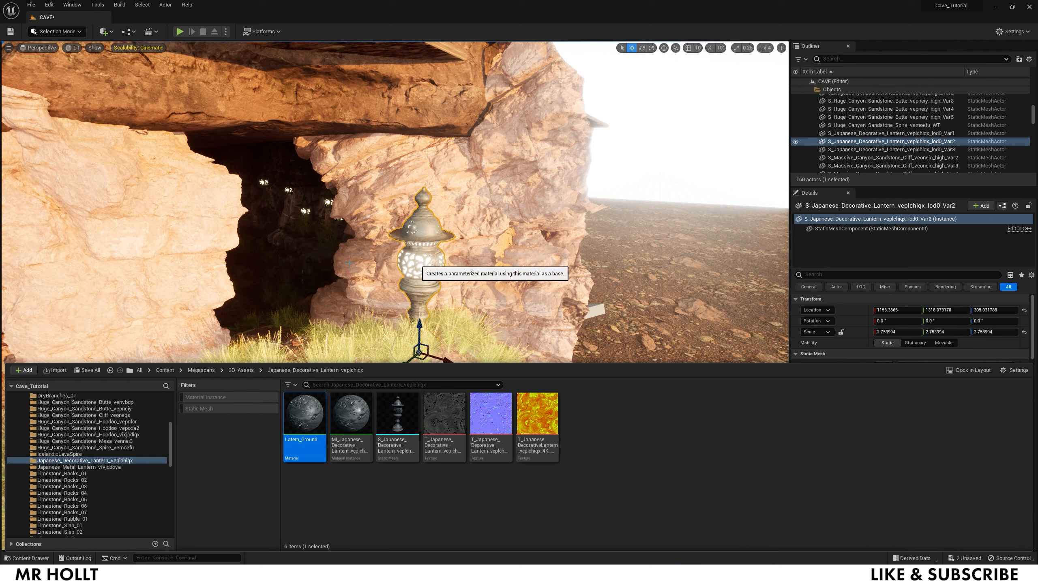
- Assign the Latern_Ground_Inst material instance to the decorative stone lantern outside the cave entrance
{"action": "left_click_drag", "start_coordinate": [352, 443], "coordinate": [423, 272]}
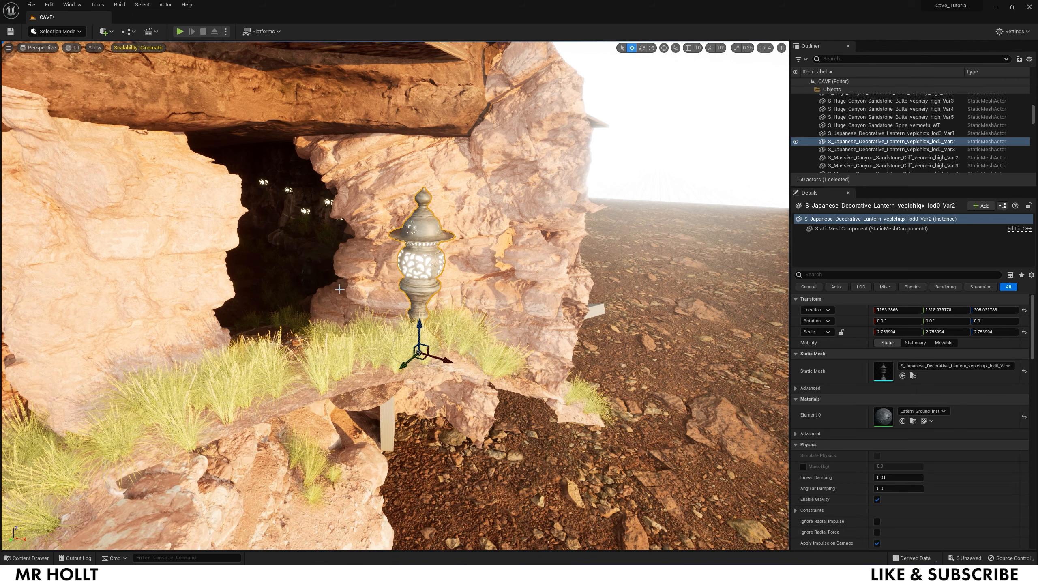
{"action": "scroll", "coordinate": [423, 272], "scroll_direction": "up", "scroll_amount": 5}
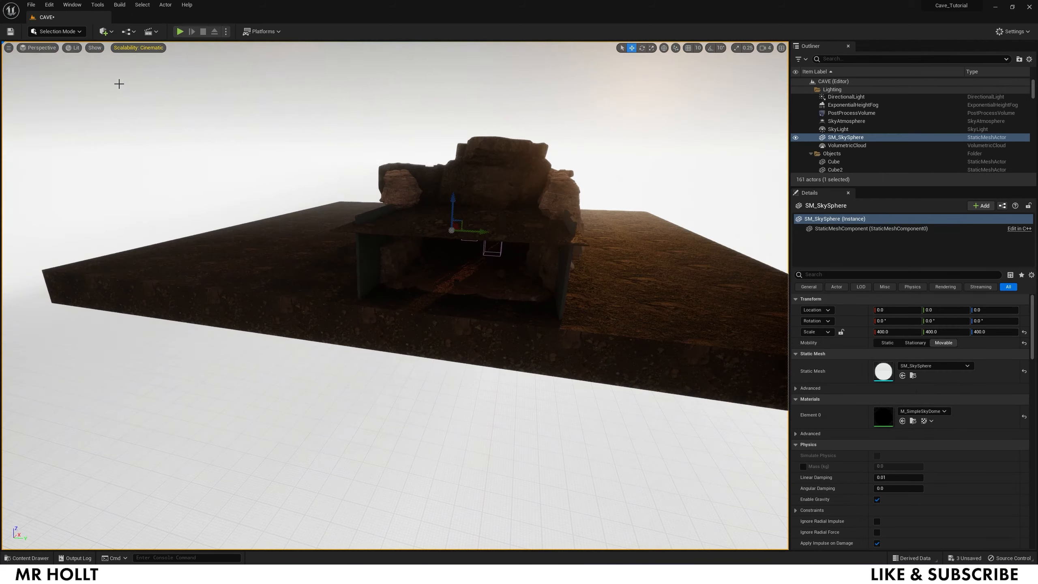
- Add a cube shape to the level behind the cave
{"action": "left_click", "coordinate": [104, 33]}
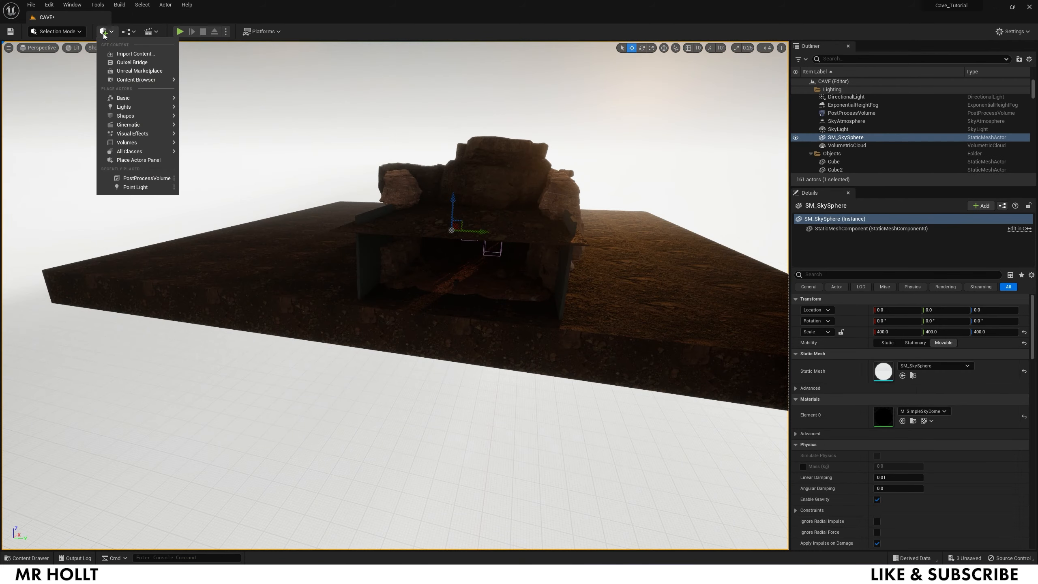
{"action": "mouse_move", "coordinate": [125, 115]}
{"action": "left_click", "coordinate": [206, 118]}
{"action": "mouse_move", "coordinate": [304, 269]}
{"action": "right_mouse_down"}
{"action": "mouse_move", "coordinate": [368, 270]}
{"action": "mouse_move", "coordinate": [303, 271]}
{"action": "right_mouse_up"}
- Scale the new cube into a thin upright wall, about 0.1 in X, 13.77 in Y and 8.7 in Z
{"action": "key", "text": "e"}
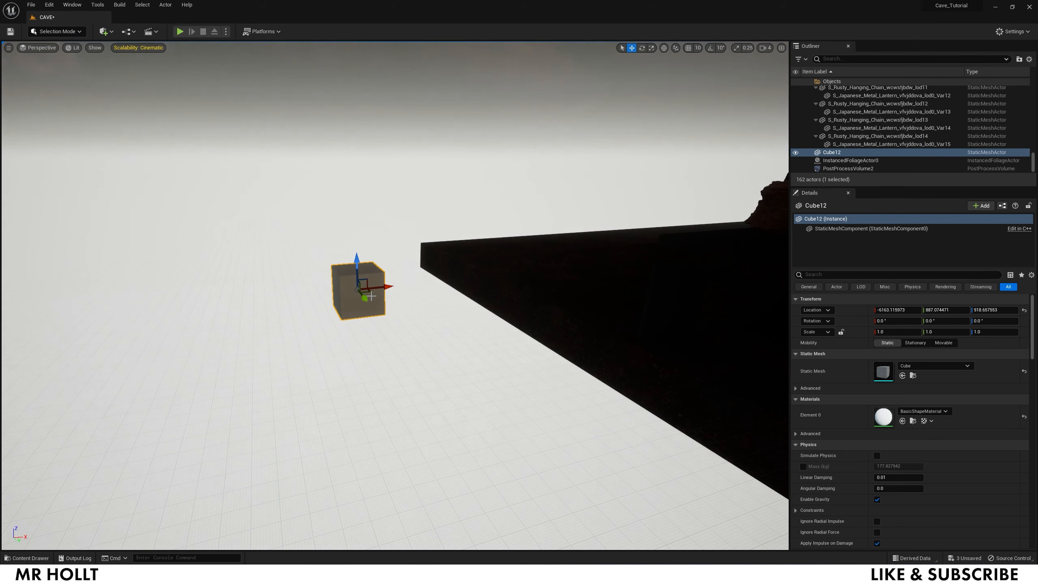
{"action": "key", "text": "r"}
{"action": "left_click_drag", "start_coordinate": [367, 298], "coordinate": [294, 191]}
{"action": "left_click_drag", "start_coordinate": [350, 262], "coordinate": [387, 352]}
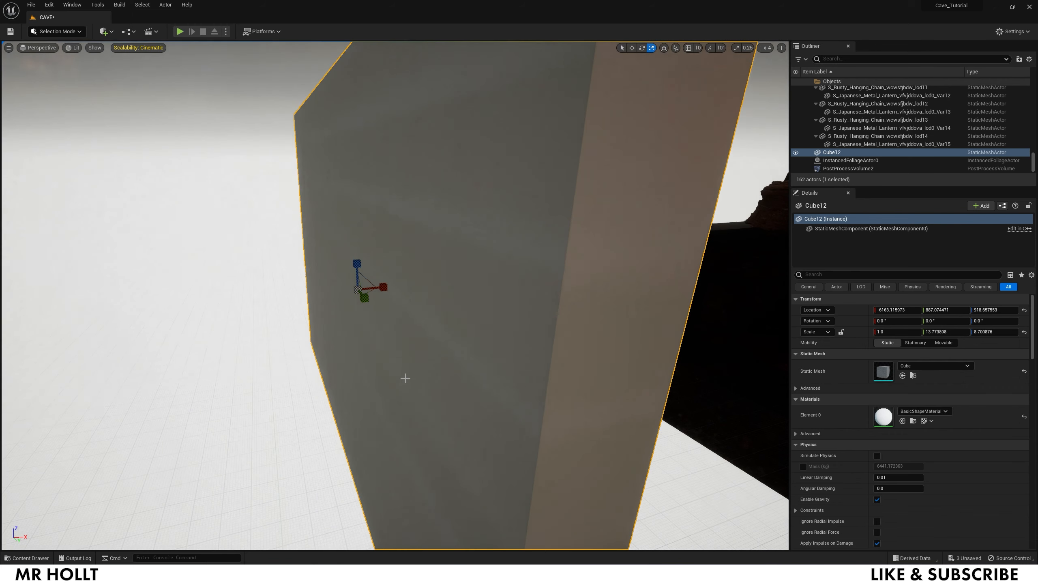
{"action": "left_click_drag", "start_coordinate": [383, 287], "coordinate": [349, 290]}
- Move the thin wall against the open back end of the cave, at about X -4034 and Z 396
{"action": "right_click_drag", "start_coordinate": [350, 290], "coordinate": [445, 301]}
{"action": "key", "text": "d"}
{"action": "key", "text": "a"}
{"action": "key", "text": "w"}
{"action": "left_click_drag", "start_coordinate": [239, 254], "coordinate": [444, 187]}
- Widen the wall along its Y axis to cover more of the cave's open back end
{"action": "mouse_move", "coordinate": [520, 284]}
{"action": "right_mouse_down"}
{"action": "mouse_move", "coordinate": [520, 307]}
{"action": "mouse_move", "coordinate": [515, 261]}
{"action": "mouse_move", "coordinate": [521, 283]}
{"action": "right_mouse_up"}
{"action": "key", "text": "w"}
{"action": "key", "text": "r"}
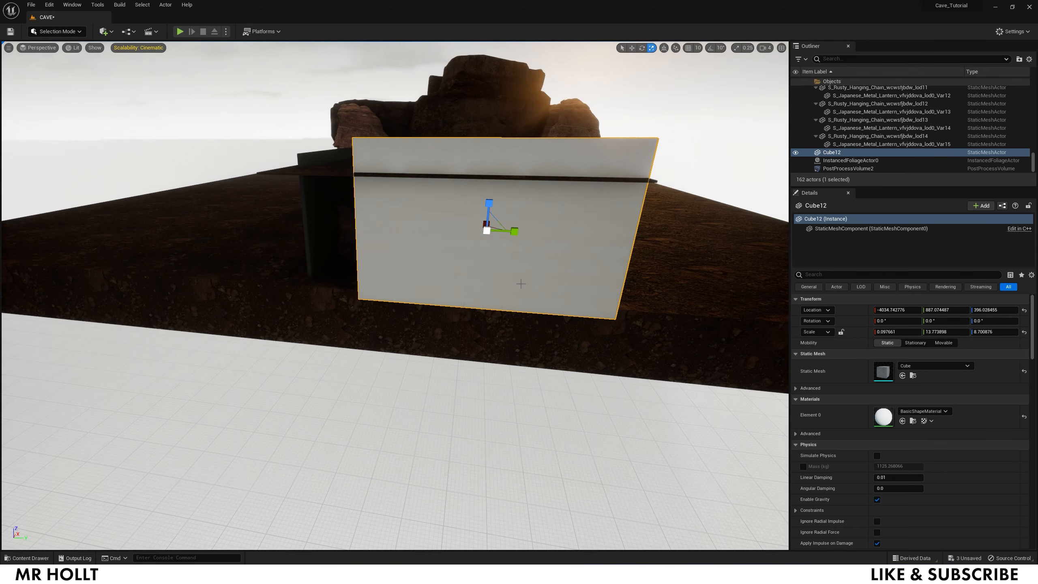
{"action": "key", "text": "w"}
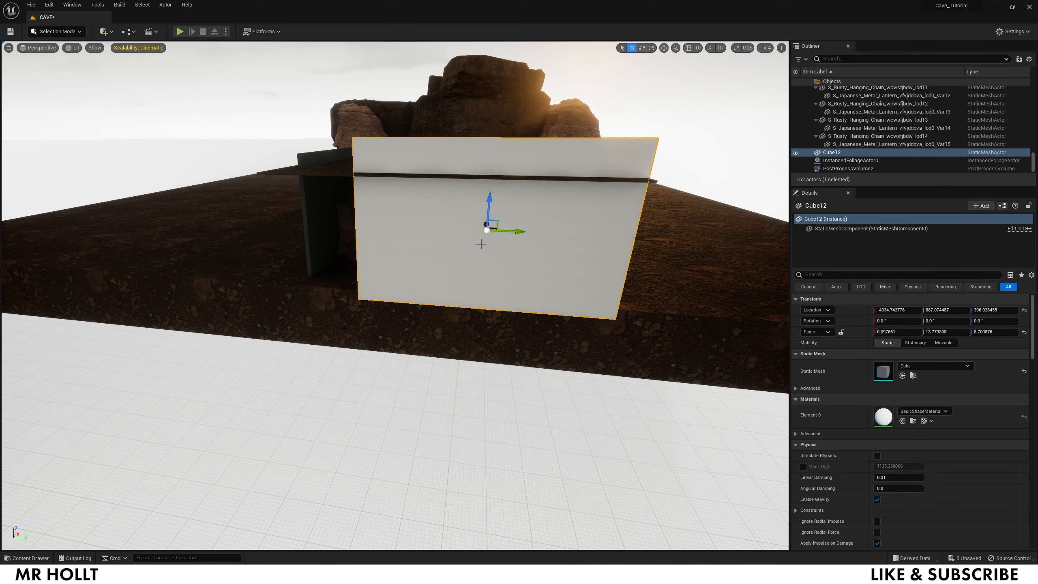
{"action": "key", "text": "r"}
{"action": "left_click_drag", "start_coordinate": [519, 235], "coordinate": [605, 238]}
{"action": "right_click_drag", "start_coordinate": [605, 237], "coordinate": [326, 270]}
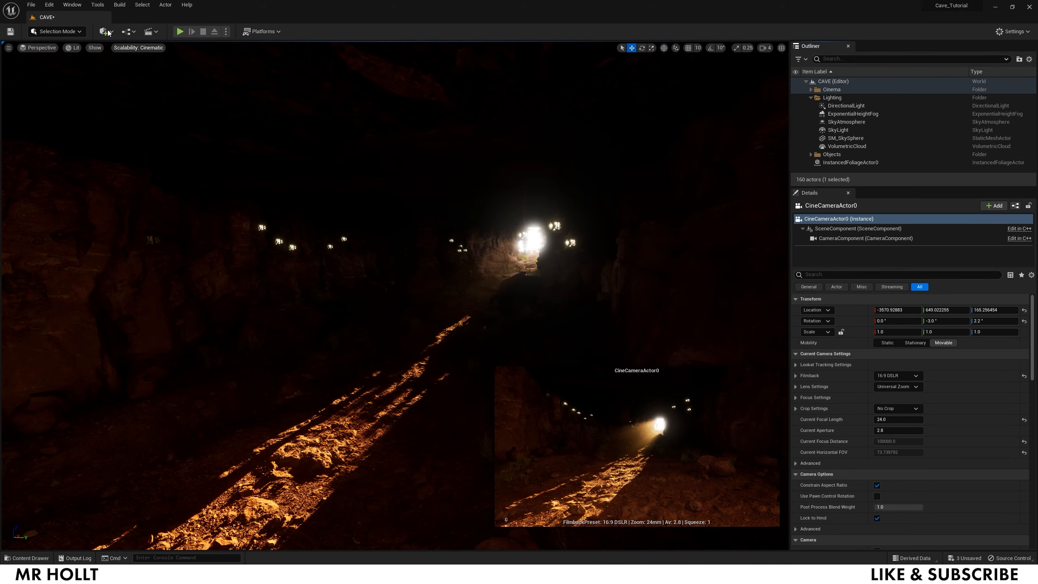
- Add a PostProcessVolume to the level and put it in the Lighting folder
{"action": "left_click", "coordinate": [111, 33]}
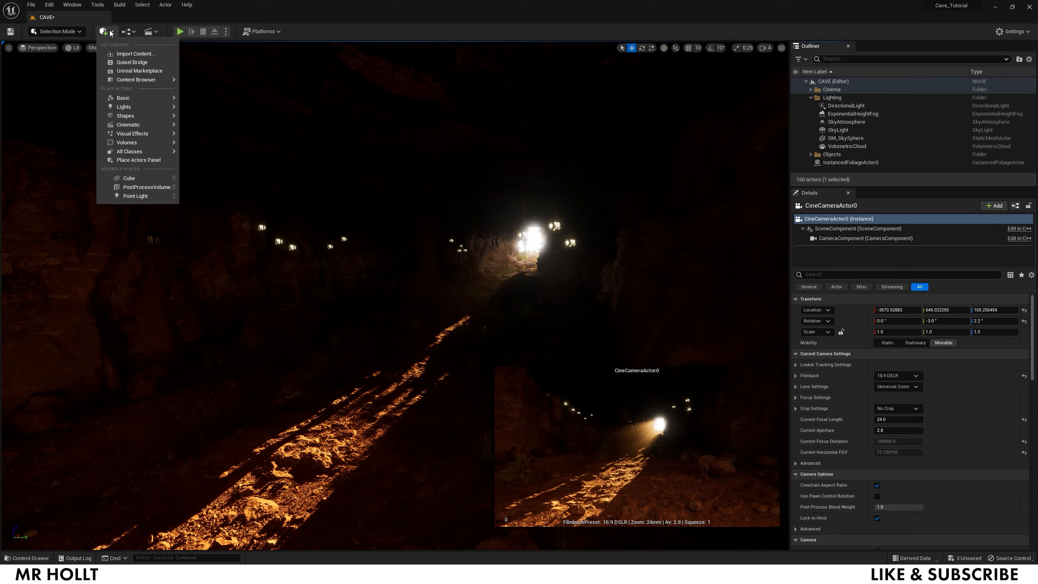
{"action": "mouse_move", "coordinate": [130, 127]}
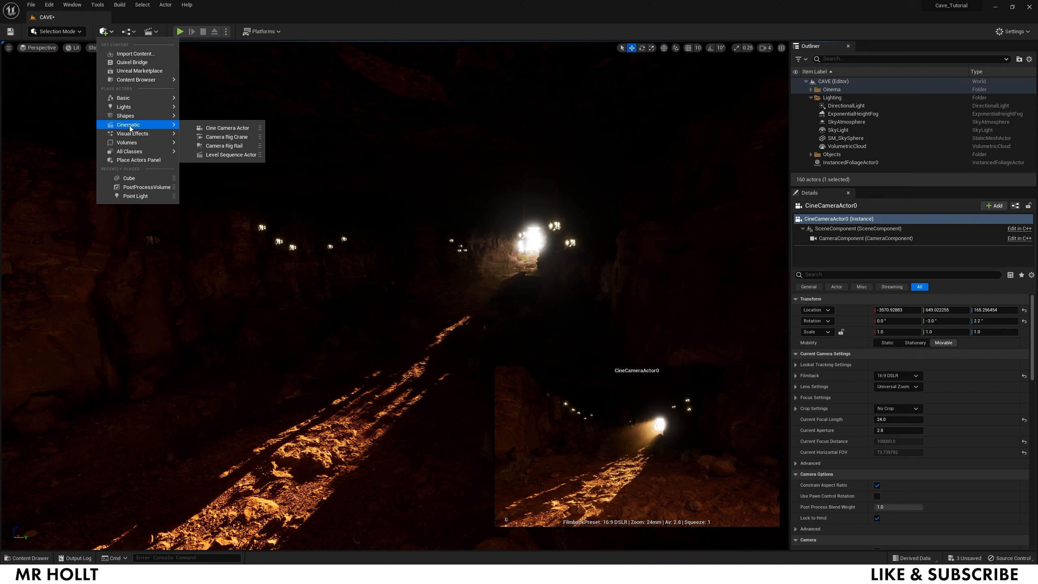
{"action": "mouse_move", "coordinate": [147, 142]}
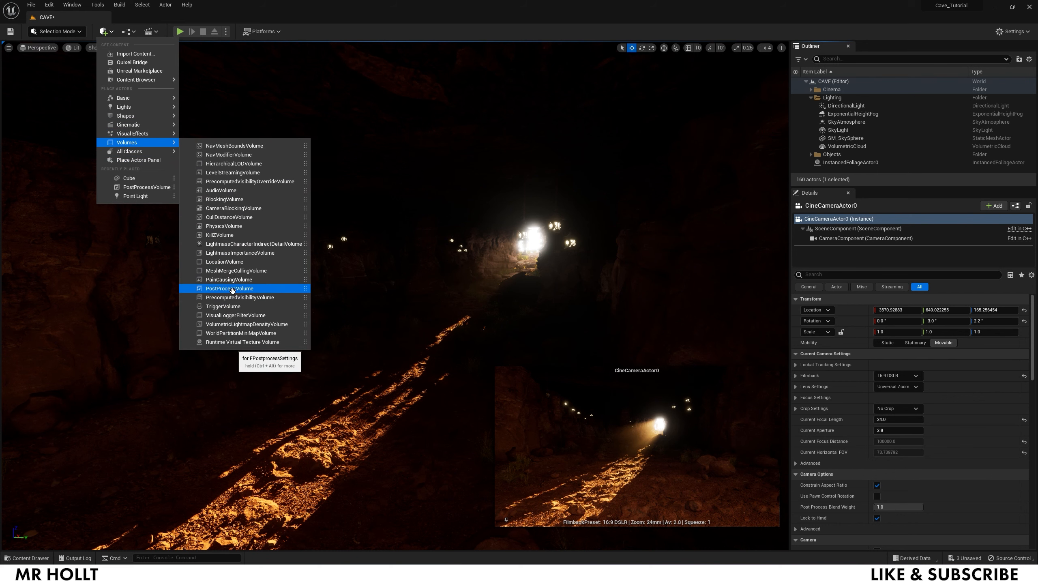
{"action": "left_click", "coordinate": [229, 289]}
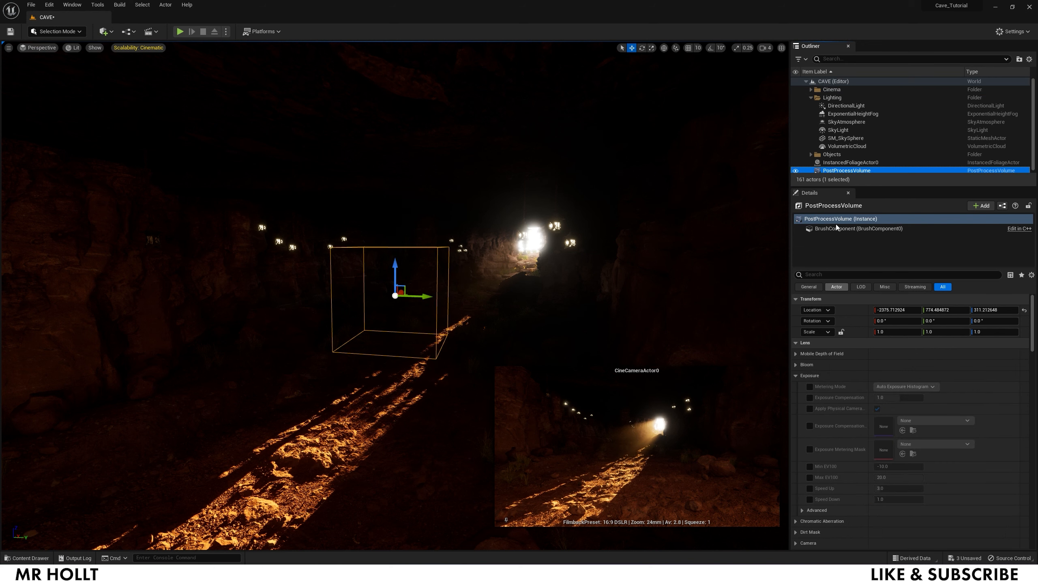
{"action": "left_click_drag", "start_coordinate": [832, 102], "coordinate": [832, 99]}
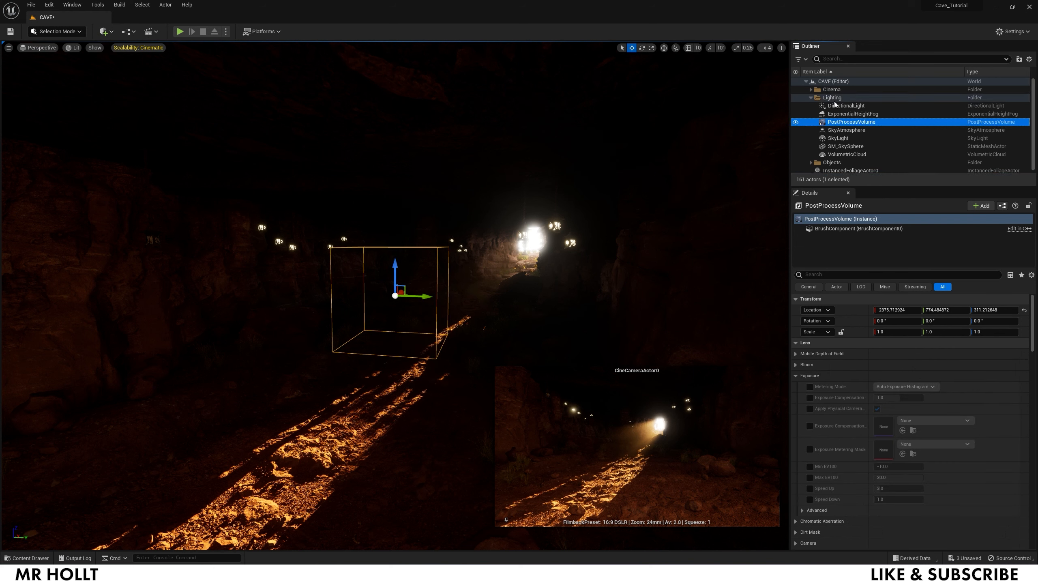
- Find the PostProcessVolume's bound setting and enable Infinite Extent (Unbound)
{"action": "left_click", "coordinate": [830, 275]}
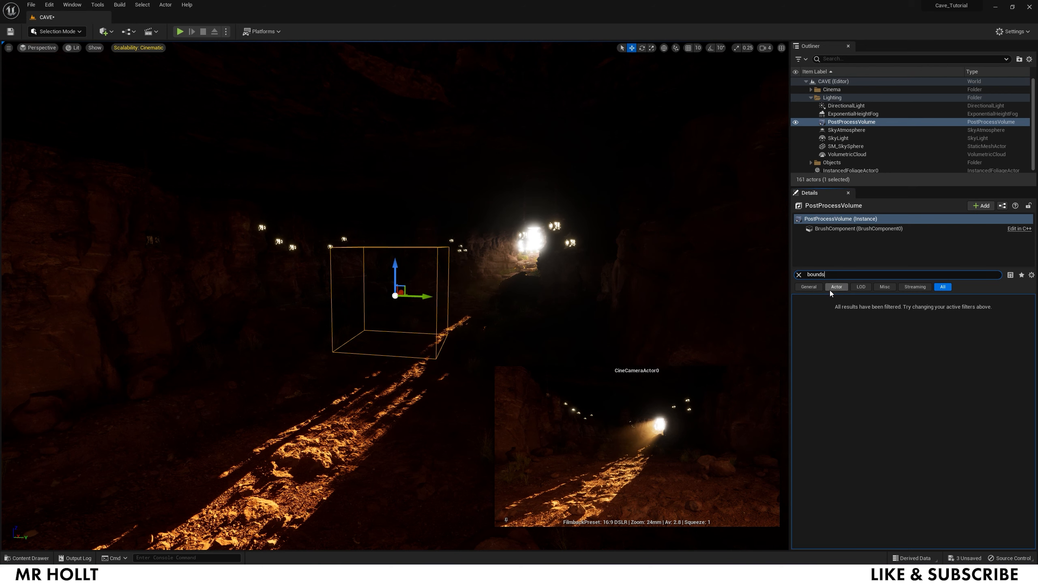
{"action": "key", "text": "BackSpace"}
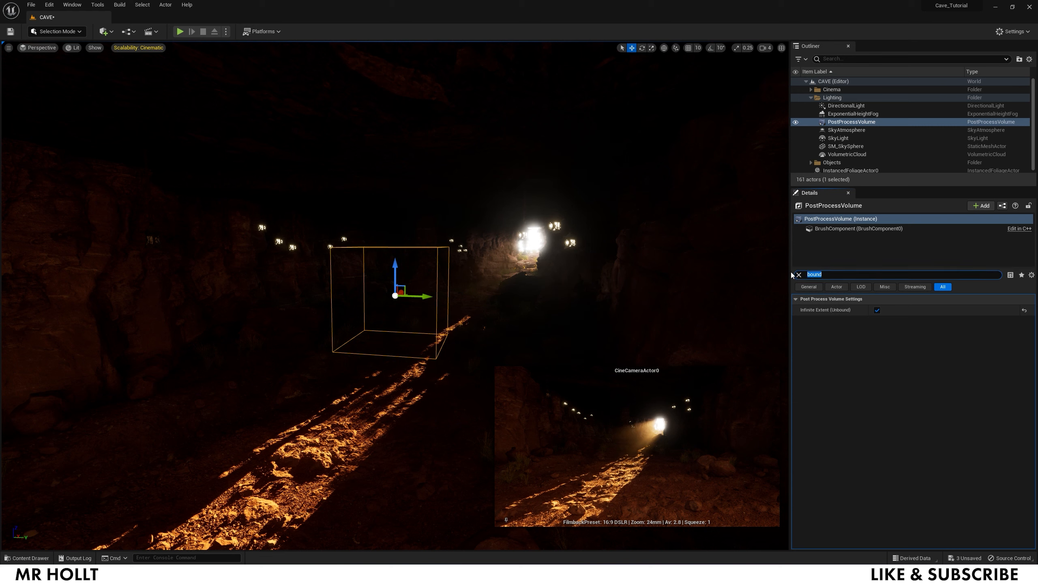
- Enable Exposure Compensation on the PostProcessVolume, set it to 1.5, and clear the property search
{"action": "type", "text": "exp"}
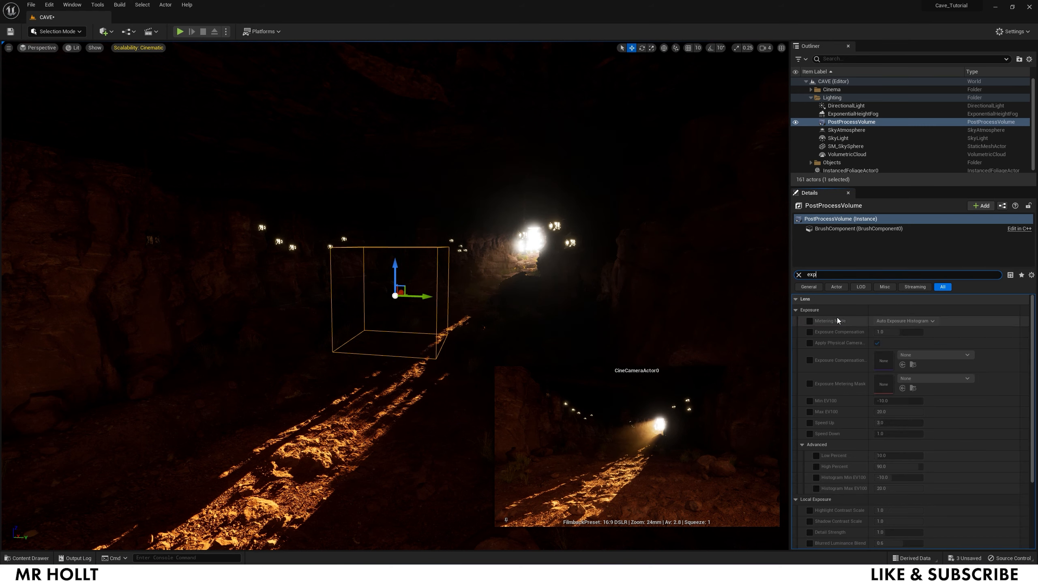
{"action": "left_click", "coordinate": [811, 331]}
{"action": "left_click", "coordinate": [908, 332]}
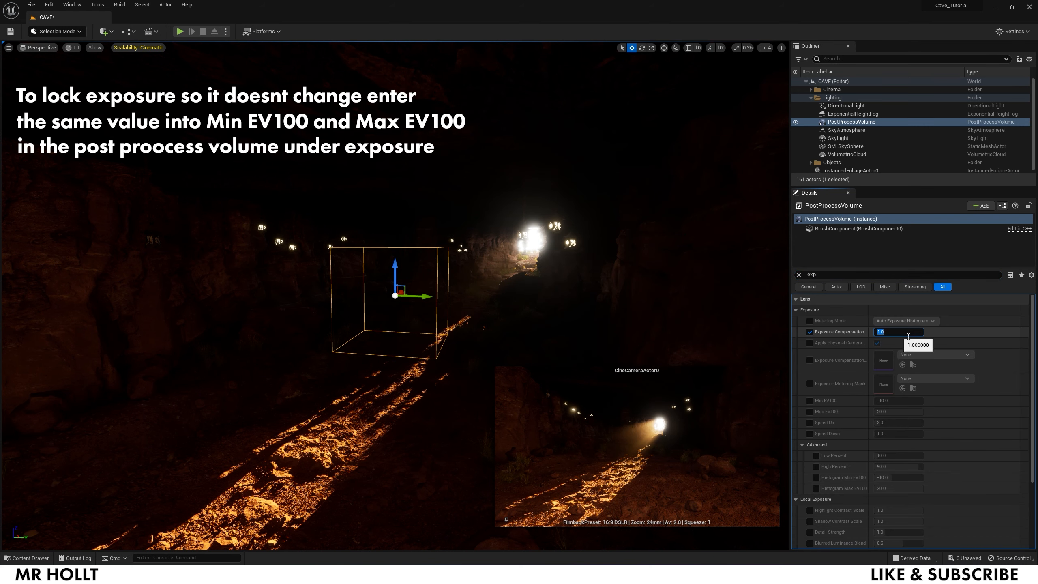
{"action": "type", "text": "1.5"}
{"action": "key", "text": "Return"}
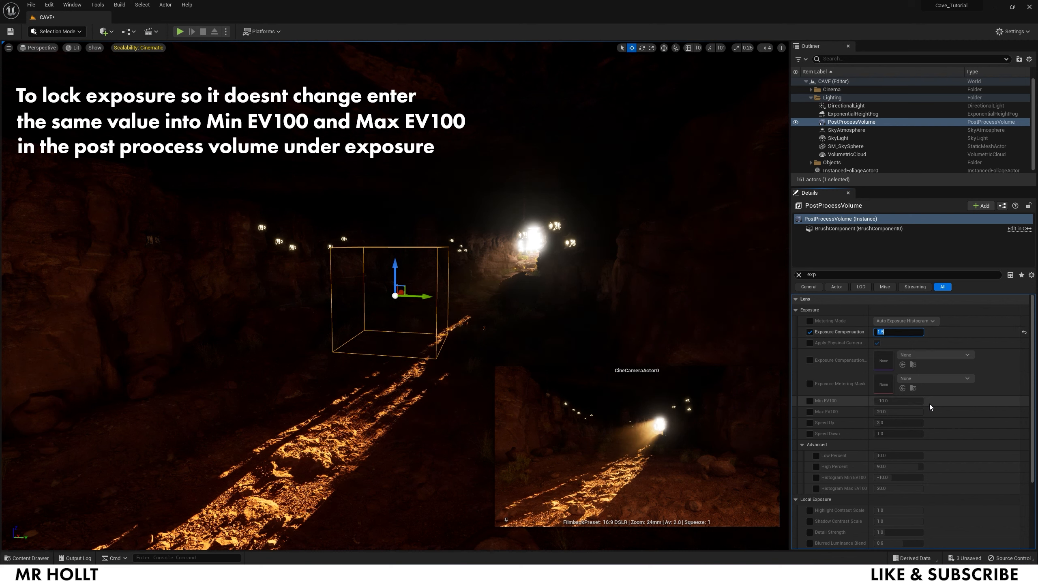
{"action": "scroll", "coordinate": [930, 404], "scroll_direction": "down", "scroll_amount": 4}
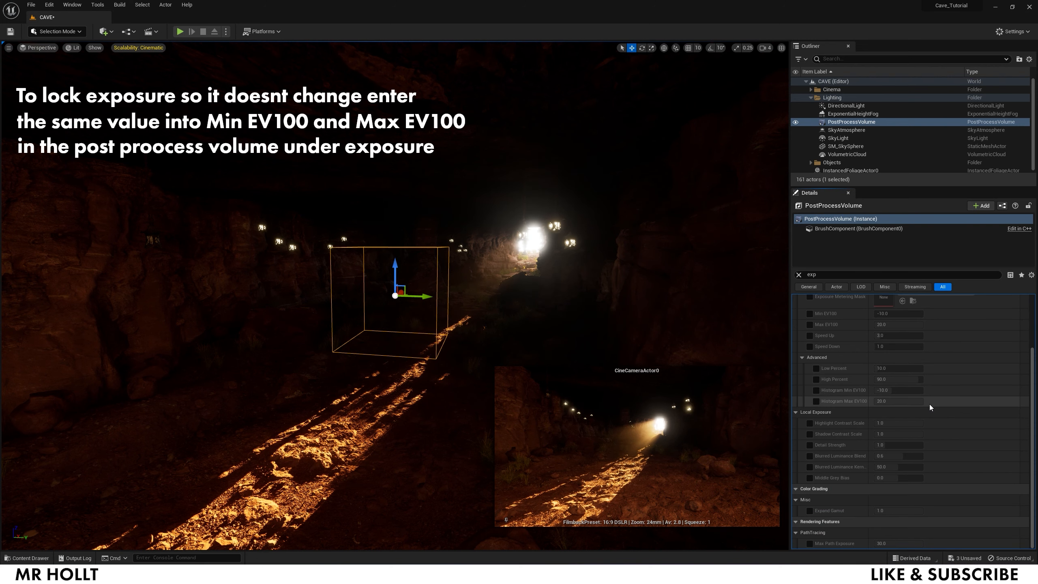
{"action": "scroll", "coordinate": [929, 404], "scroll_direction": "up", "scroll_amount": 4}
{"action": "left_click", "coordinate": [799, 275]}
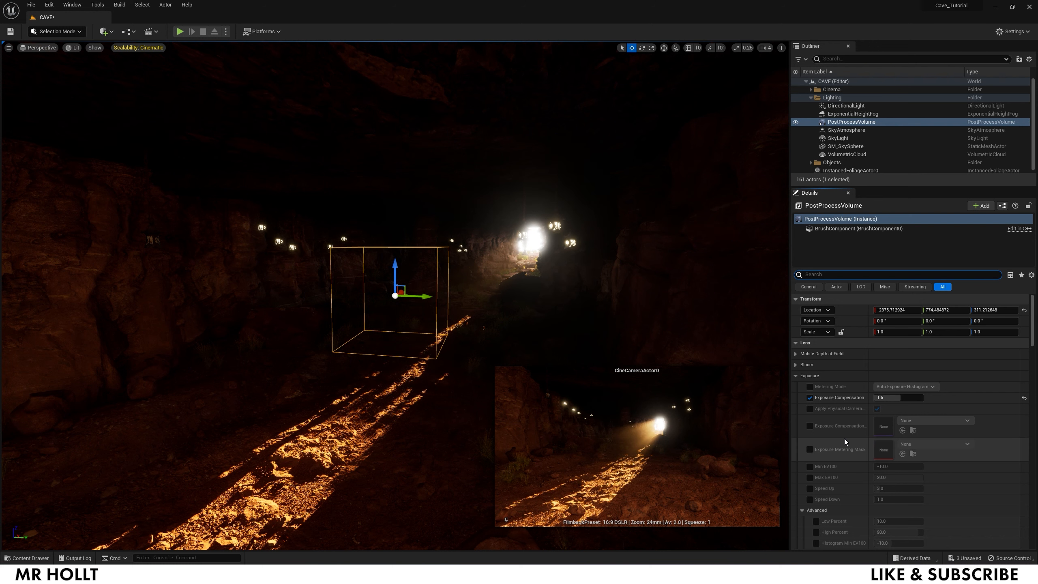
{"action": "scroll", "coordinate": [855, 440], "scroll_direction": "down", "scroll_amount": 7}
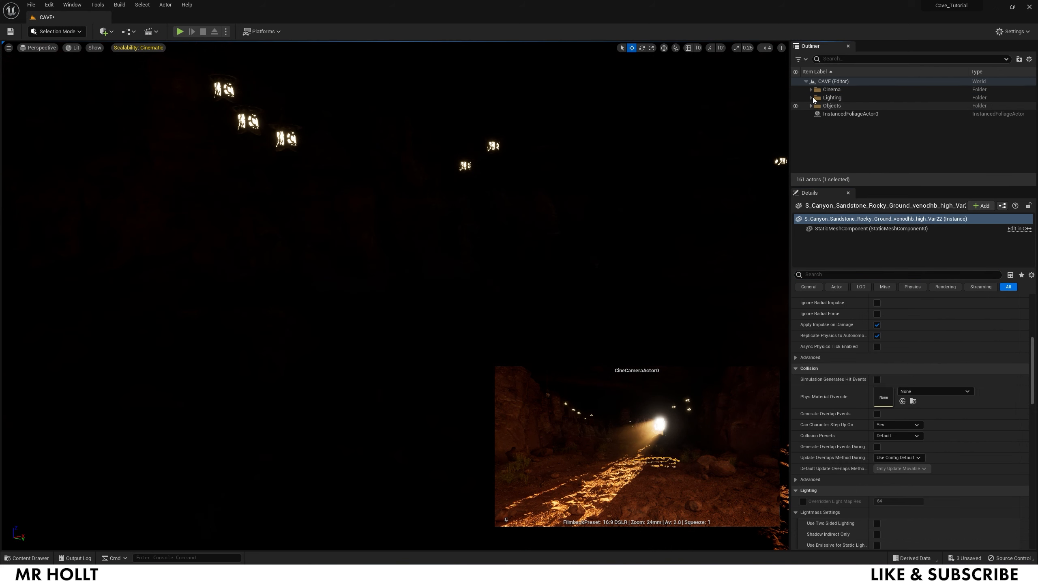
- Add a point light inside the cave and raise it to about the height of the hanging lanterns
{"action": "left_click", "coordinate": [811, 98]}
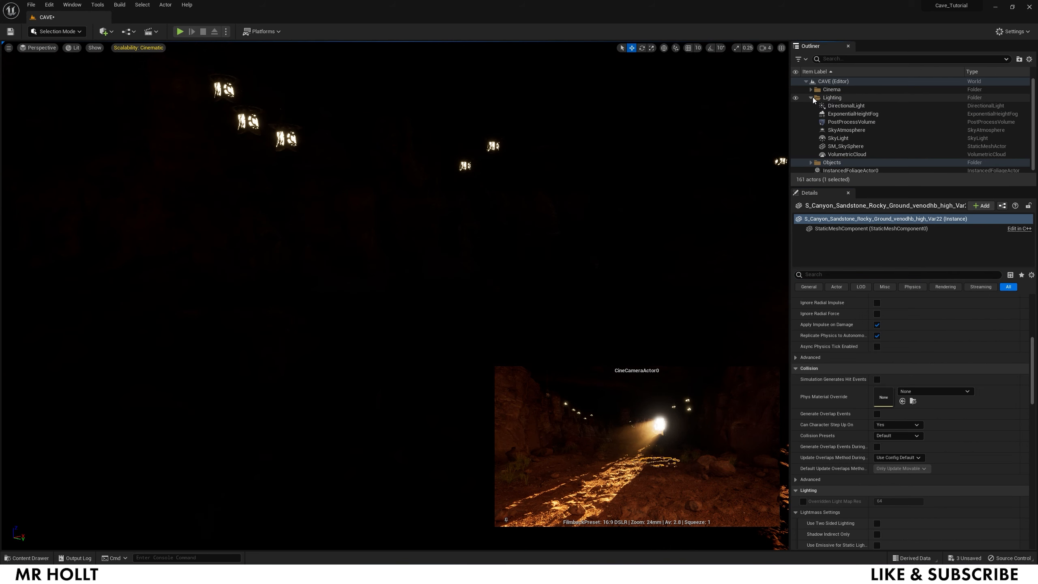
{"action": "left_click", "coordinate": [106, 34]}
{"action": "mouse_move", "coordinate": [116, 106]}
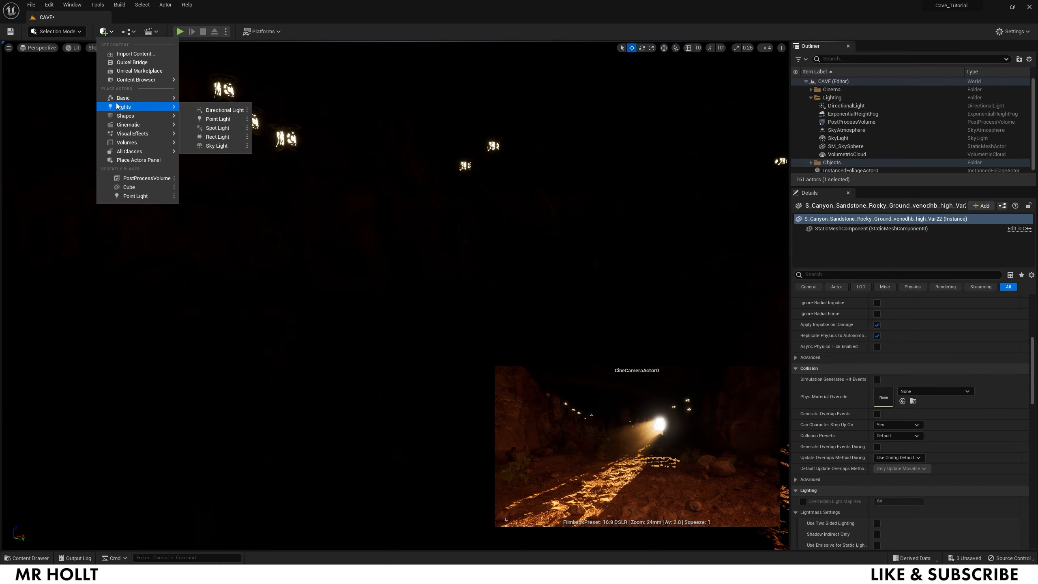
{"action": "left_click", "coordinate": [218, 118]}
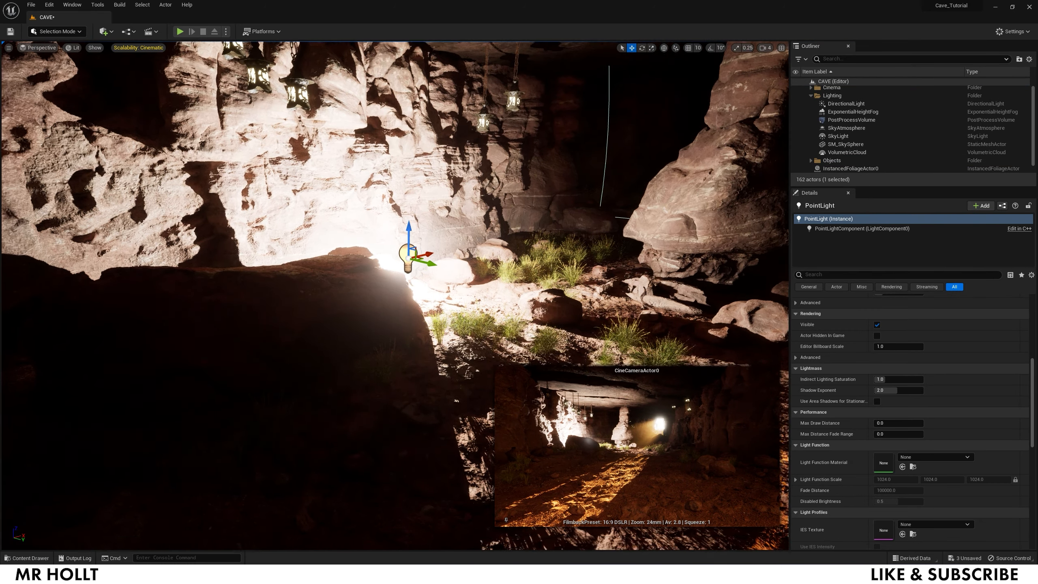
{"action": "right_click_drag", "start_coordinate": [413, 204], "coordinate": [401, 215]}
{"action": "left_click_drag", "start_coordinate": [411, 208], "coordinate": [398, 53]}
{"action": "right_click_drag", "start_coordinate": [409, 135], "coordinate": [404, 84]}
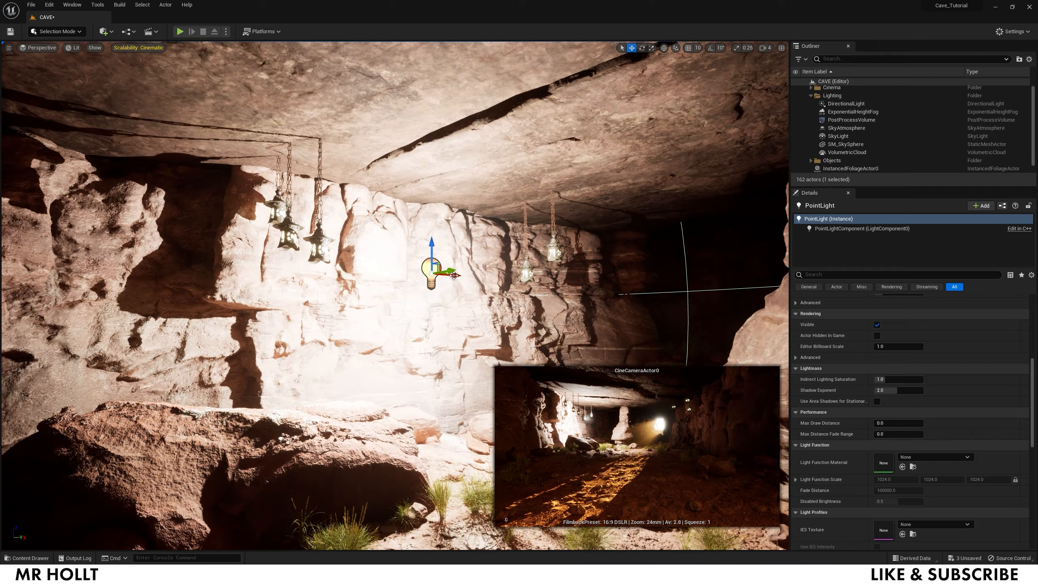
- Move the point light across the cave to the group of hanging metal lanterns
{"action": "left_click_drag", "start_coordinate": [461, 264], "coordinate": [345, 257]}
{"action": "right_click_drag", "start_coordinate": [346, 257], "coordinate": [377, 251]}
{"action": "left_click_drag", "start_coordinate": [440, 222], "coordinate": [412, 222]}
{"action": "right_click_drag", "start_coordinate": [413, 222], "coordinate": [386, 303]}
{"action": "left_click", "coordinate": [425, 107]}
{"action": "left_click_drag", "start_coordinate": [384, 119], "coordinate": [412, 89]}
{"action": "left_click", "coordinate": [406, 119]}
{"action": "right_click_drag", "start_coordinate": [411, 89], "coordinate": [429, 122]}
- Fine-tune the point light's position so it sits just below the lowest lantern of the group
{"action": "right_click_drag", "start_coordinate": [438, 304], "coordinate": [429, 380]}
{"action": "left_click_drag", "start_coordinate": [419, 181], "coordinate": [411, 201]}
{"action": "right_click_drag", "start_coordinate": [411, 200], "coordinate": [413, 163]}
{"action": "left_click", "coordinate": [412, 245]}
{"action": "right_click_drag", "start_coordinate": [413, 245], "coordinate": [416, 229]}
{"action": "left_click", "coordinate": [416, 260]}
{"action": "left_click_drag", "start_coordinate": [416, 261], "coordinate": [416, 266]}
- Collapse the Objects folder and put the PointLight in the Lighting folder
{"action": "scroll", "coordinate": [416, 266], "scroll_direction": "down", "scroll_amount": 5}
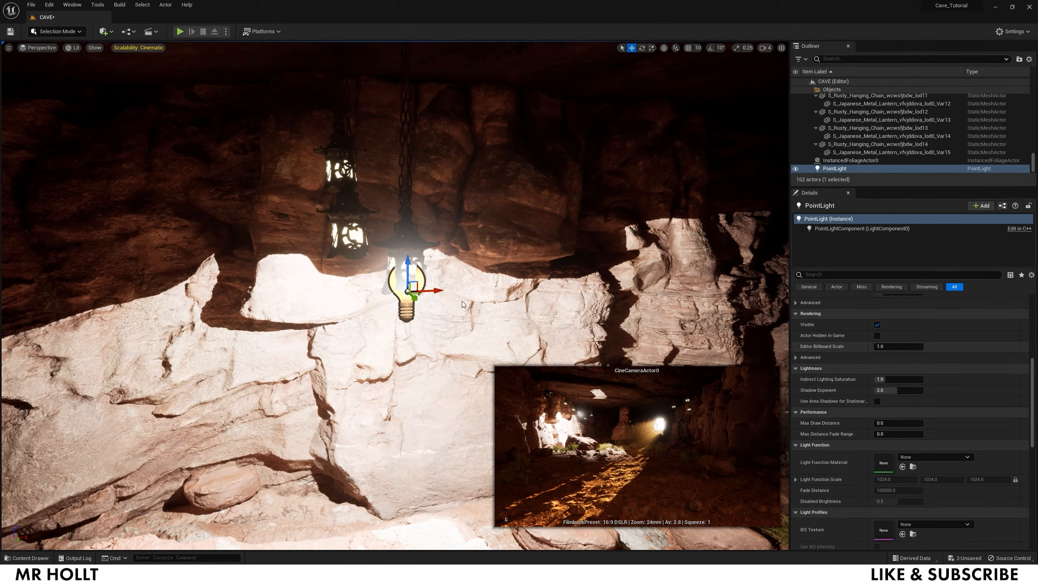
{"action": "scroll", "coordinate": [844, 123], "scroll_direction": "up", "scroll_amount": 20}
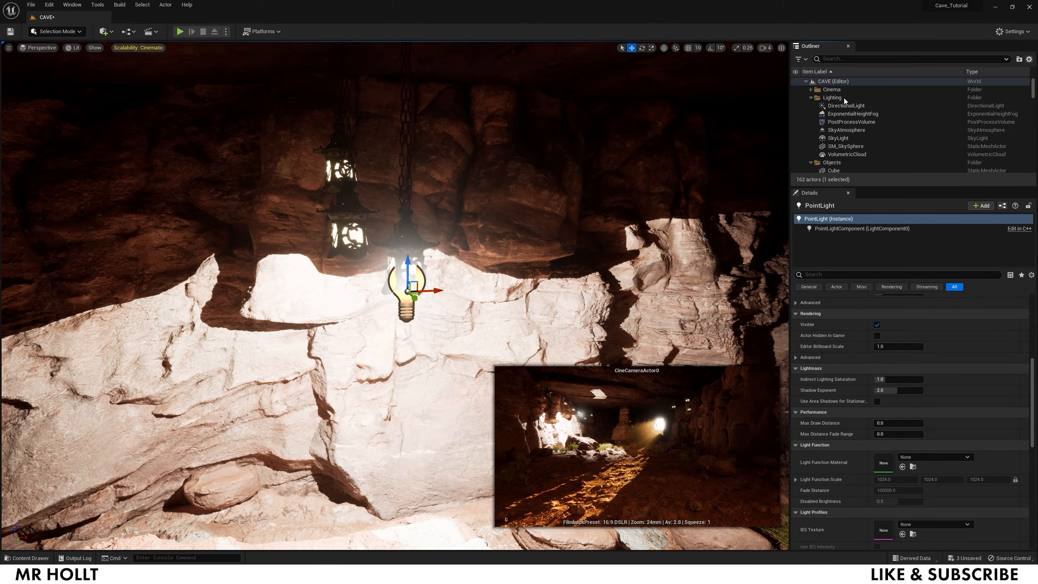
{"action": "left_click", "coordinate": [811, 163]}
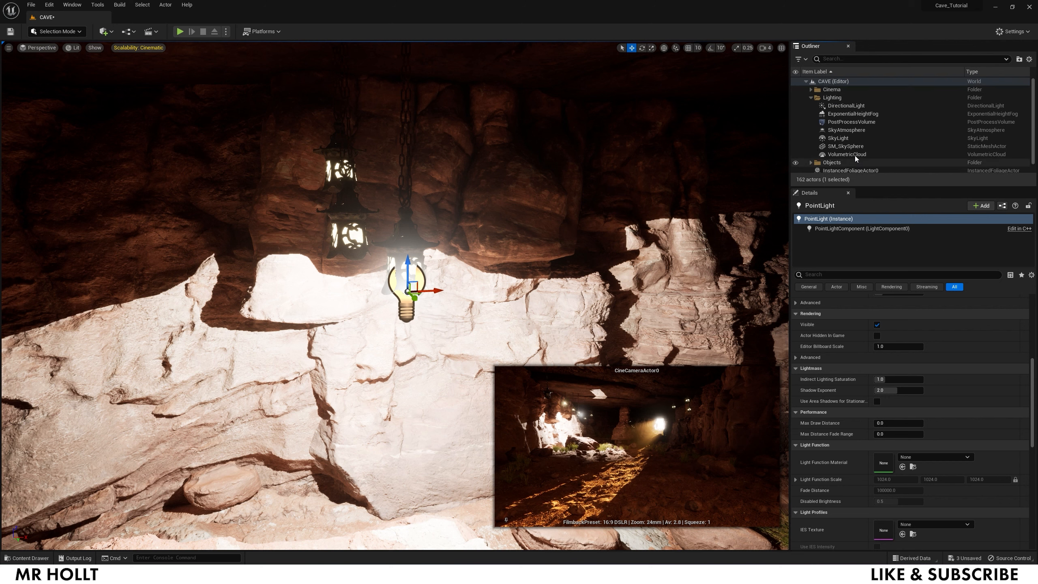
{"action": "scroll", "coordinate": [854, 157], "scroll_direction": "down", "scroll_amount": 1}
{"action": "left_click_drag", "start_coordinate": [849, 167], "coordinate": [833, 90]}
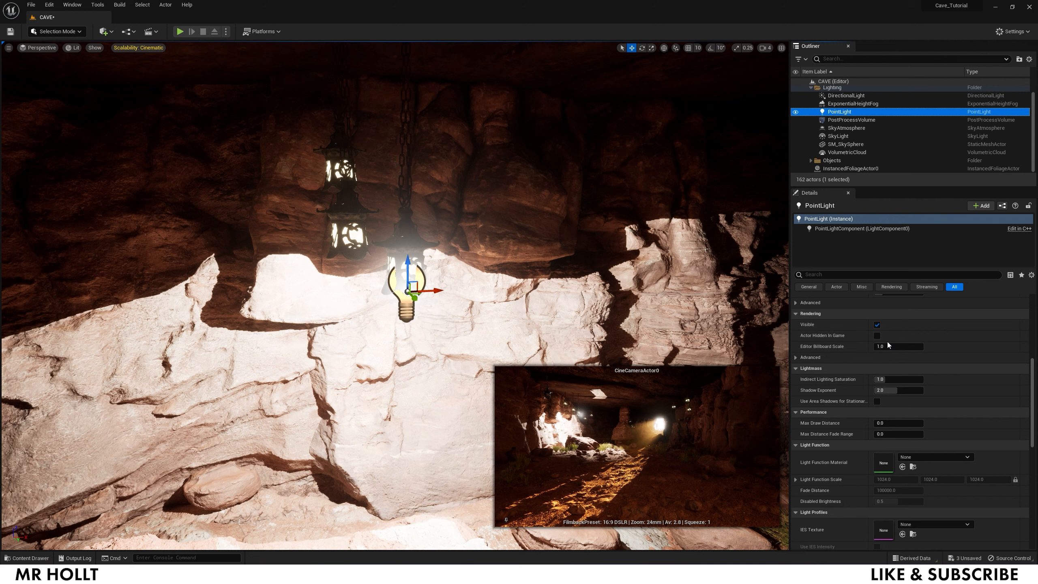
- Set the point light's intensity to 0.05 cd
{"action": "scroll", "coordinate": [887, 341], "scroll_direction": "up", "scroll_amount": 6}
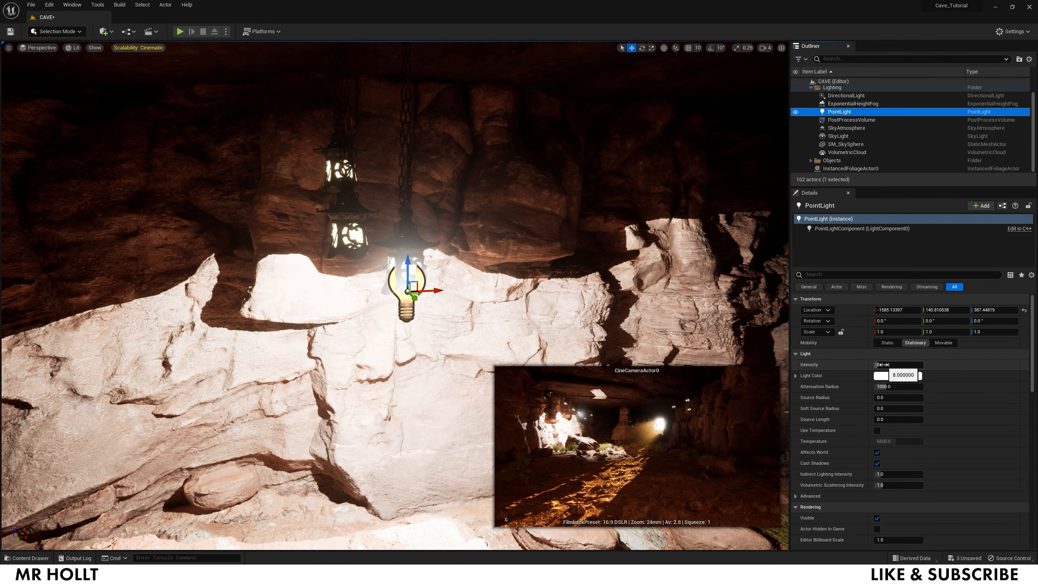
{"action": "left_click", "coordinate": [882, 364]}
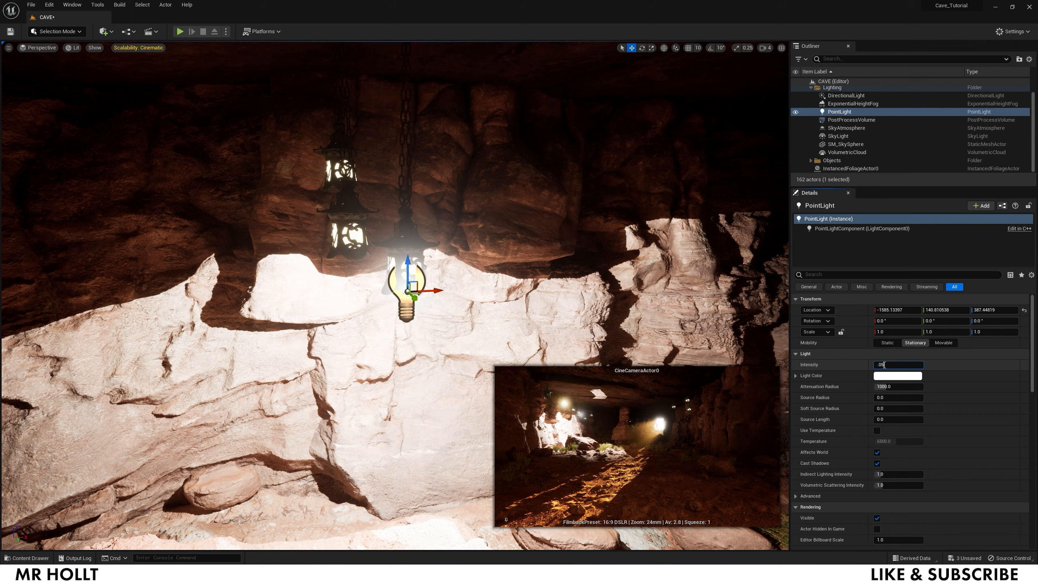
{"action": "type", "text": ".05"}
{"action": "key", "text": "Return"}
- Set the point light's color to a warm orange with hue about 33, saturation 0.75 and value 1.0
{"action": "left_click", "coordinate": [898, 376]}
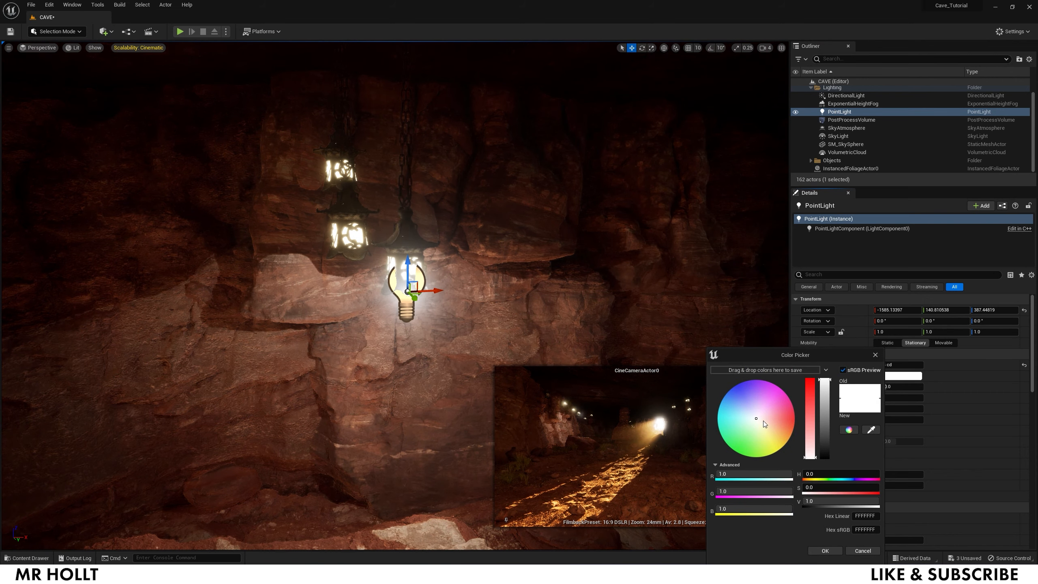
{"action": "left_click_drag", "start_coordinate": [784, 458], "coordinate": [793, 443]}
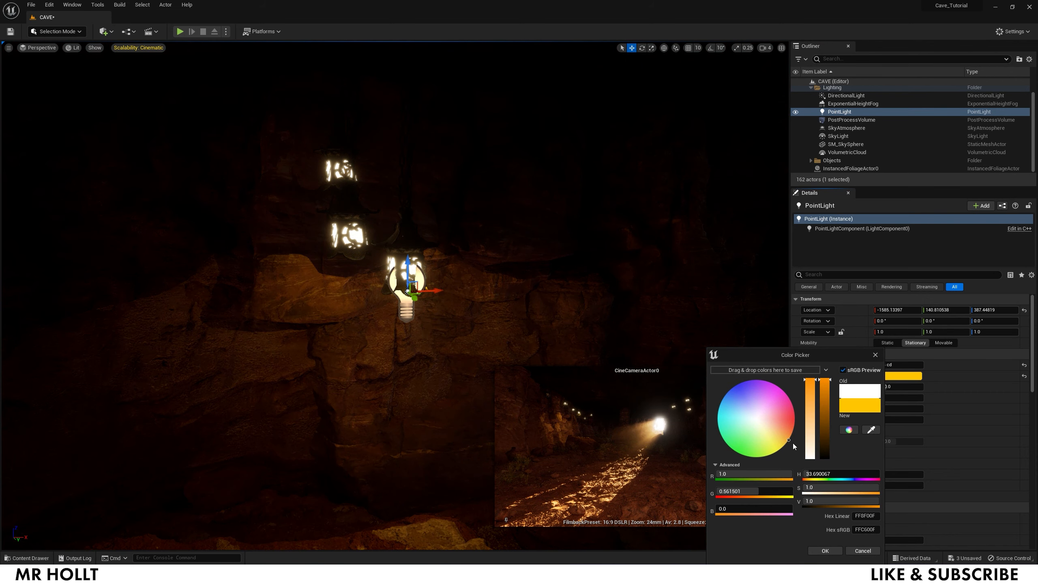
{"action": "left_click_drag", "start_coordinate": [813, 381], "coordinate": [814, 428]}
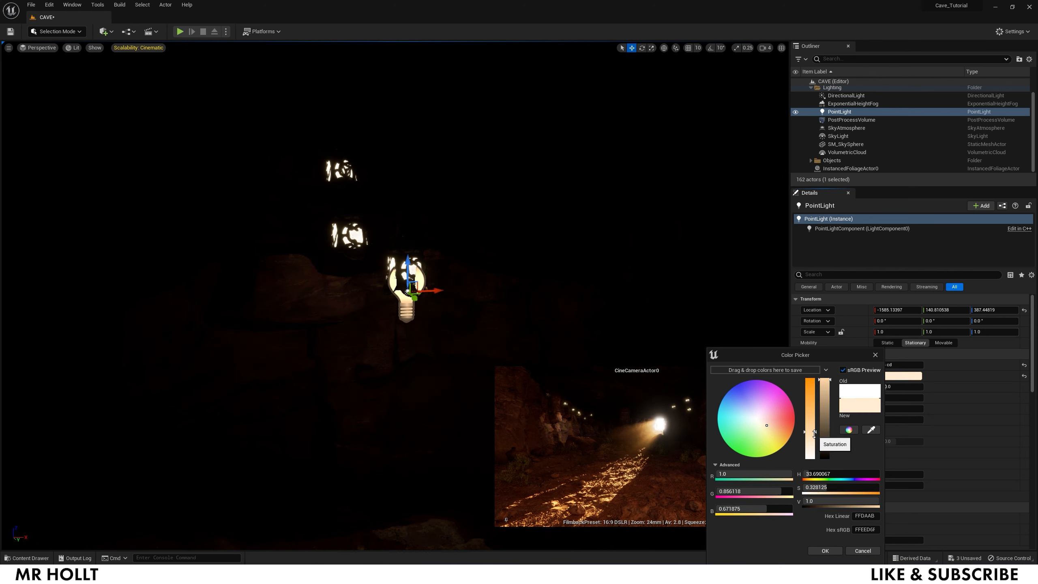
{"action": "left_click_drag", "start_coordinate": [814, 435], "coordinate": [815, 436]}
{"action": "left_click", "coordinate": [824, 551]}
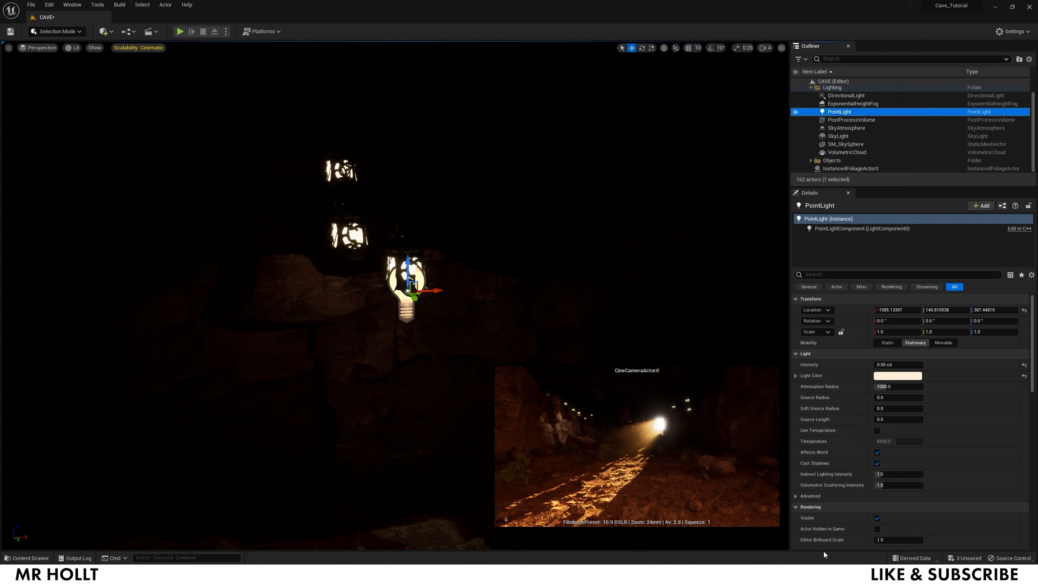
{"action": "left_click", "coordinate": [894, 376]}
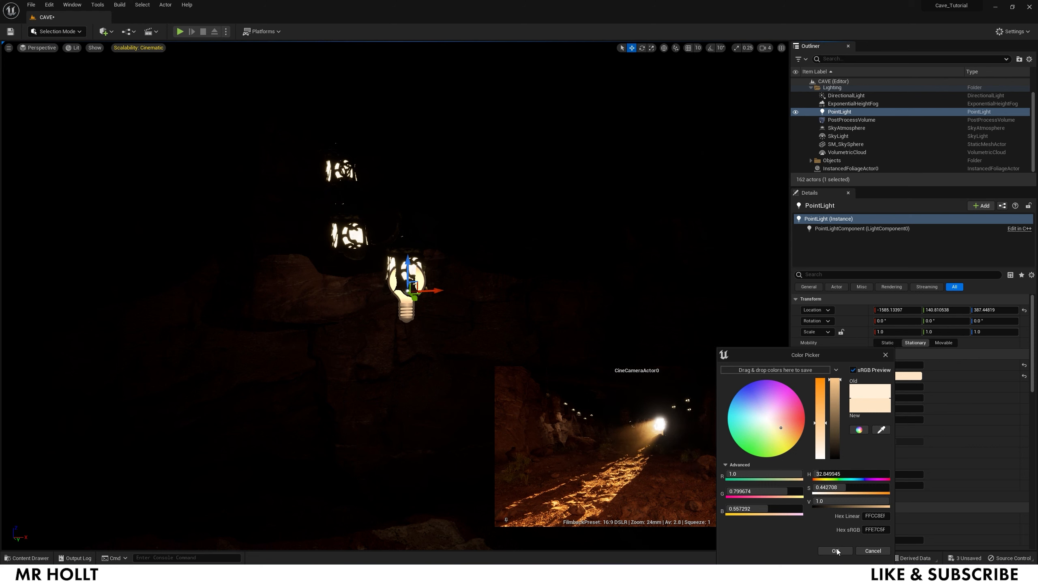
{"action": "left_click", "coordinate": [837, 551]}
{"action": "left_click", "coordinate": [903, 375]}
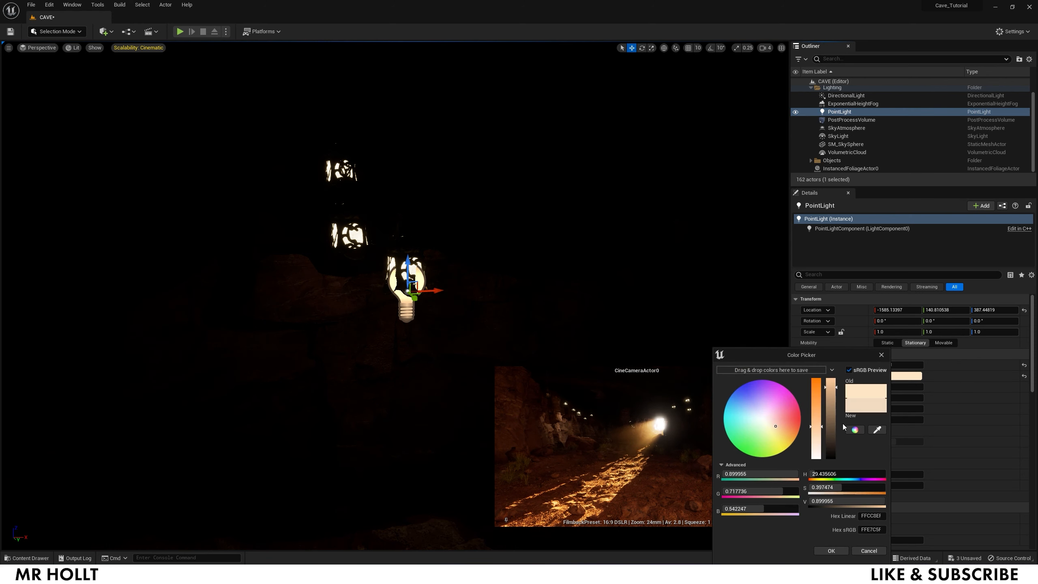
{"action": "left_click_drag", "start_coordinate": [822, 425], "coordinate": [820, 399]}
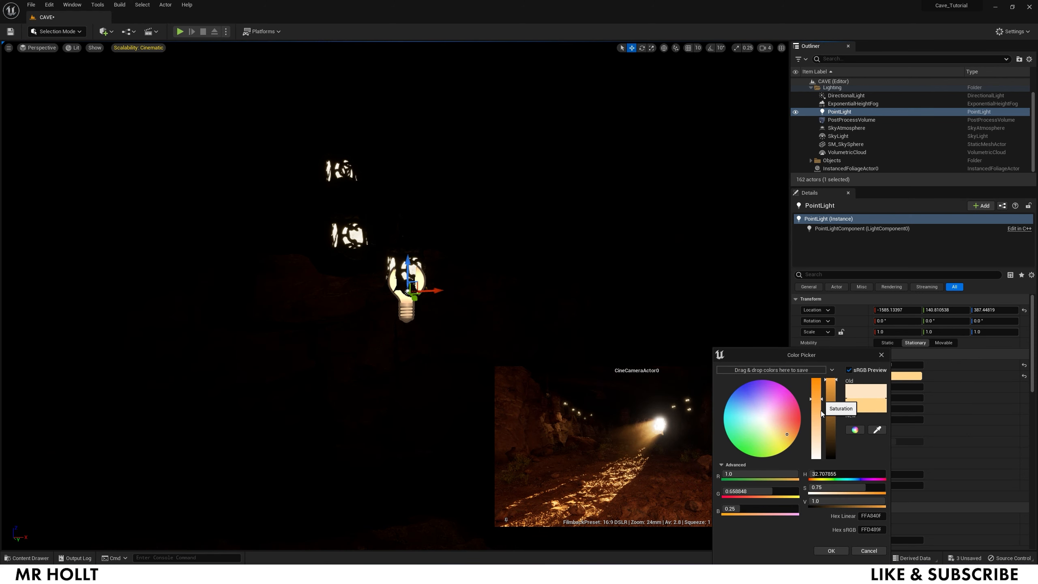
{"action": "left_click", "coordinate": [831, 552]}
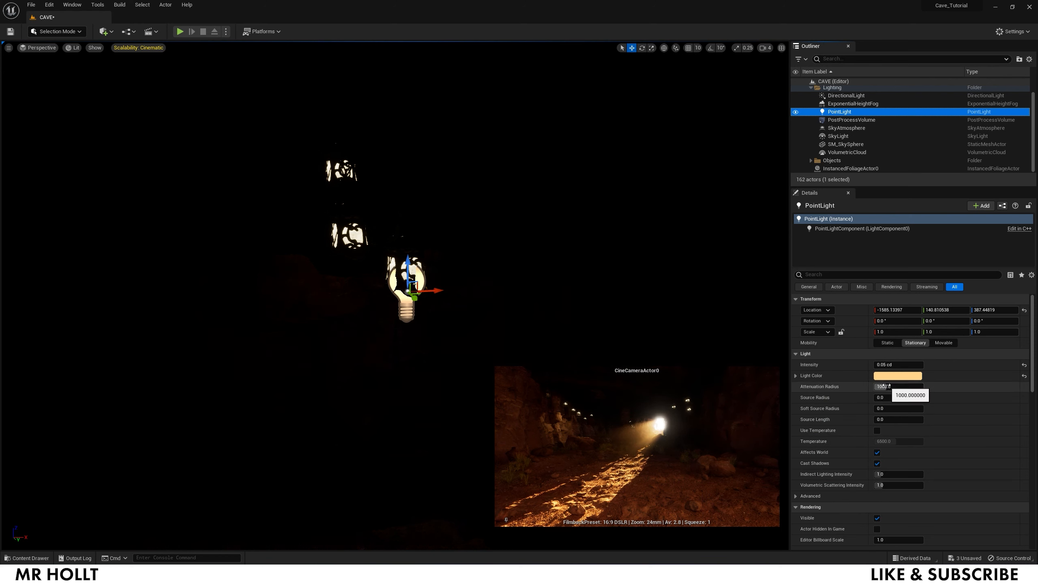
- Set the point light's attenuation radius to 16384 and its source radius to 0.001
{"action": "left_click_drag", "start_coordinate": [886, 386], "coordinate": [925, 386]}
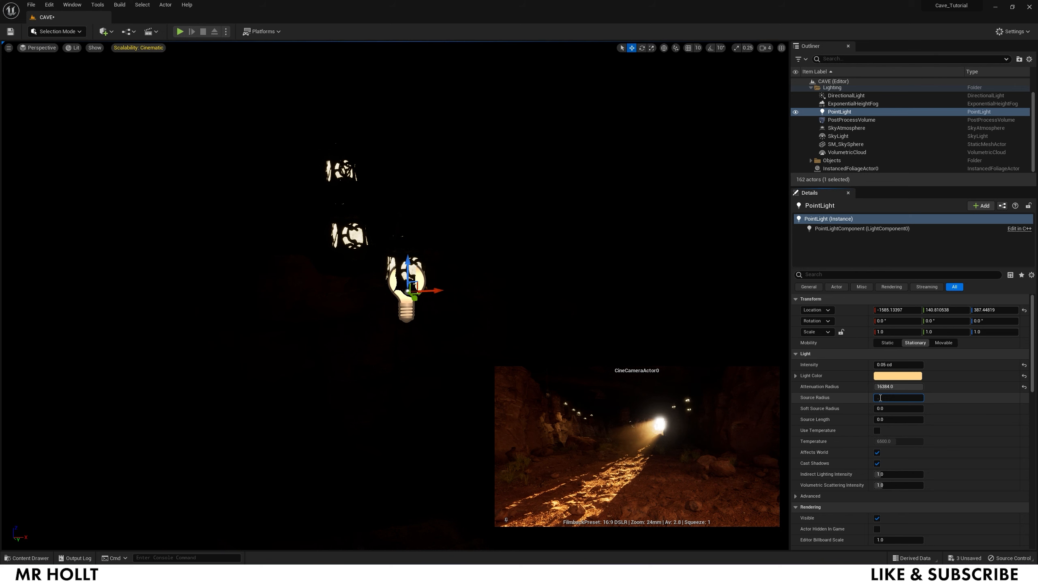
{"action": "left_click", "coordinate": [505, 286]}
{"action": "key", "text": "s"}
{"action": "right_click_drag", "start_coordinate": [467, 304], "coordinate": [442, 314]}
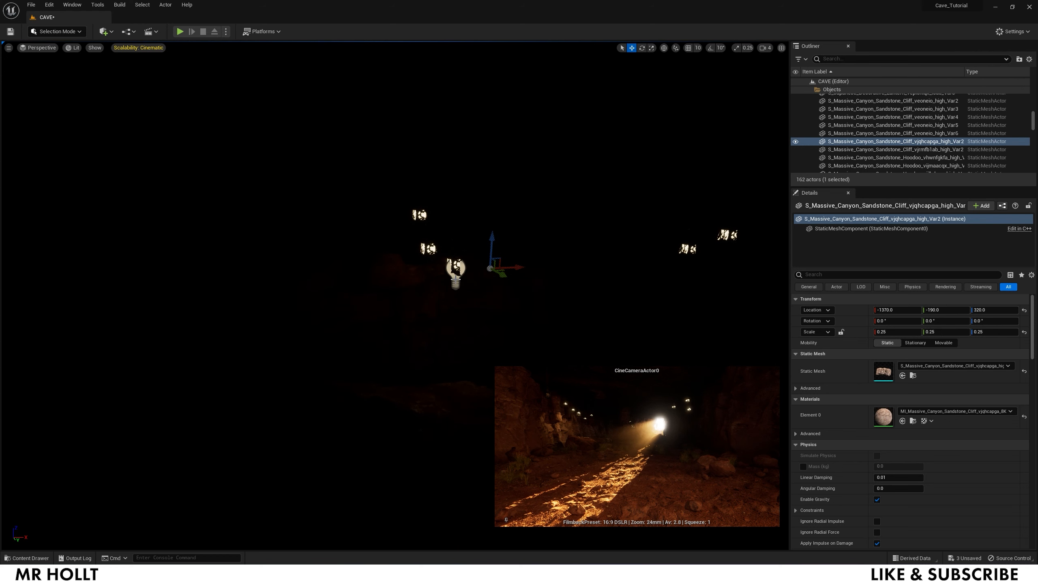
- Duplicate the warm point light and place copies at the other two lanterns in the same group
{"action": "left_click", "coordinate": [456, 274]}
{"action": "mouse_move", "coordinate": [471, 273]}
{"action": "right_mouse_down"}
{"action": "mouse_move", "coordinate": [482, 274]}
{"action": "mouse_move", "coordinate": [471, 262]}
{"action": "right_mouse_up"}
{"action": "key", "text": "w"}
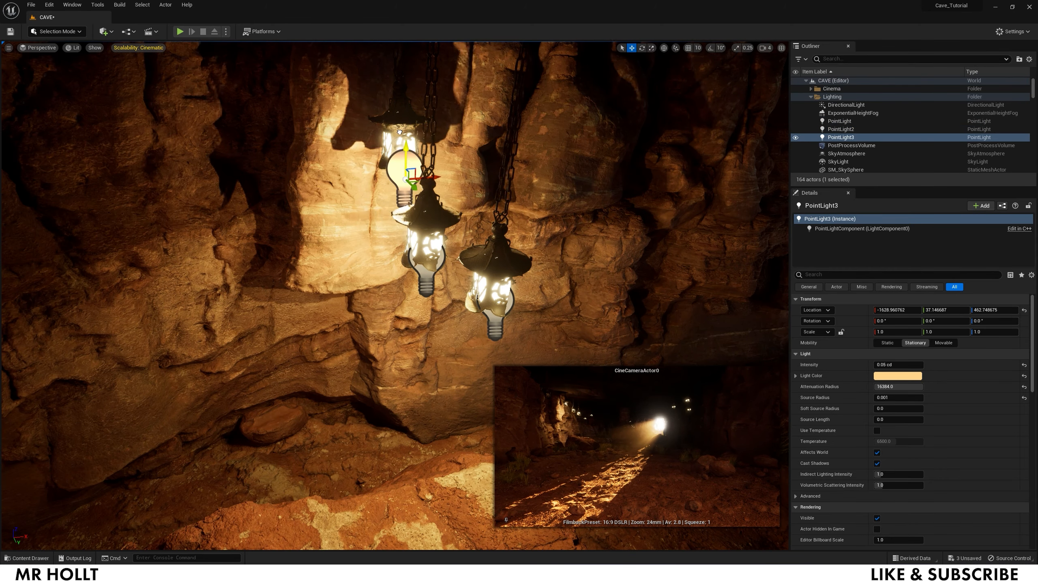
{"action": "scroll", "coordinate": [453, 197], "scroll_direction": "up", "scroll_amount": 3}
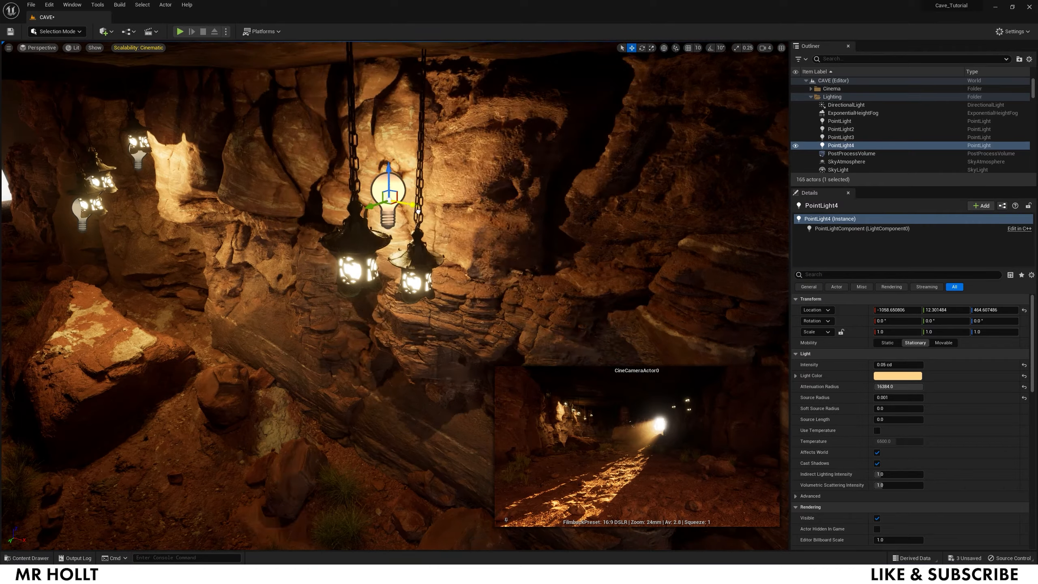
- Place further copies of the point light at the neighbouring lanterns and at a lantern farther along the cave
{"action": "left_click_drag", "start_coordinate": [418, 211], "coordinate": [442, 303]}
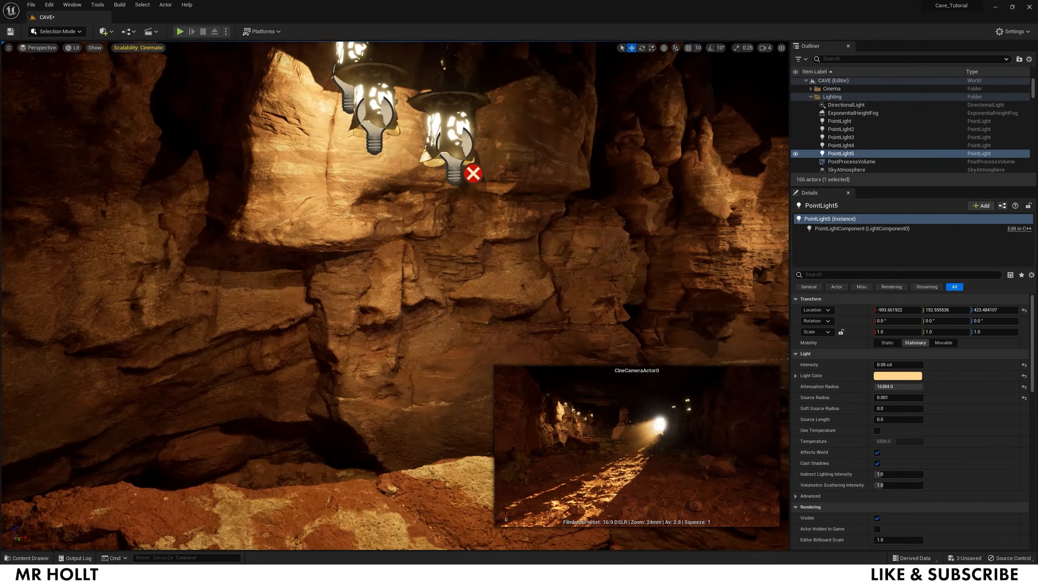
{"action": "right_click_drag", "start_coordinate": [415, 159], "coordinate": [415, 159]}
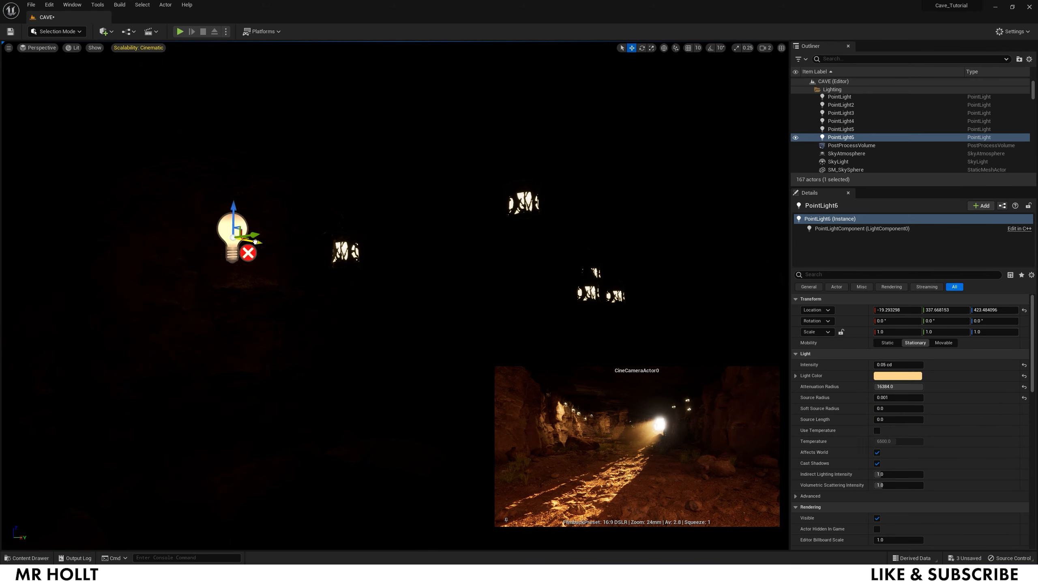
{"action": "left_click_drag", "start_coordinate": [239, 223], "coordinate": [381, 276]}
{"action": "right_click_drag", "start_coordinate": [381, 276], "coordinate": [381, 276]}
{"action": "left_click_drag", "start_coordinate": [403, 290], "coordinate": [331, 268]}
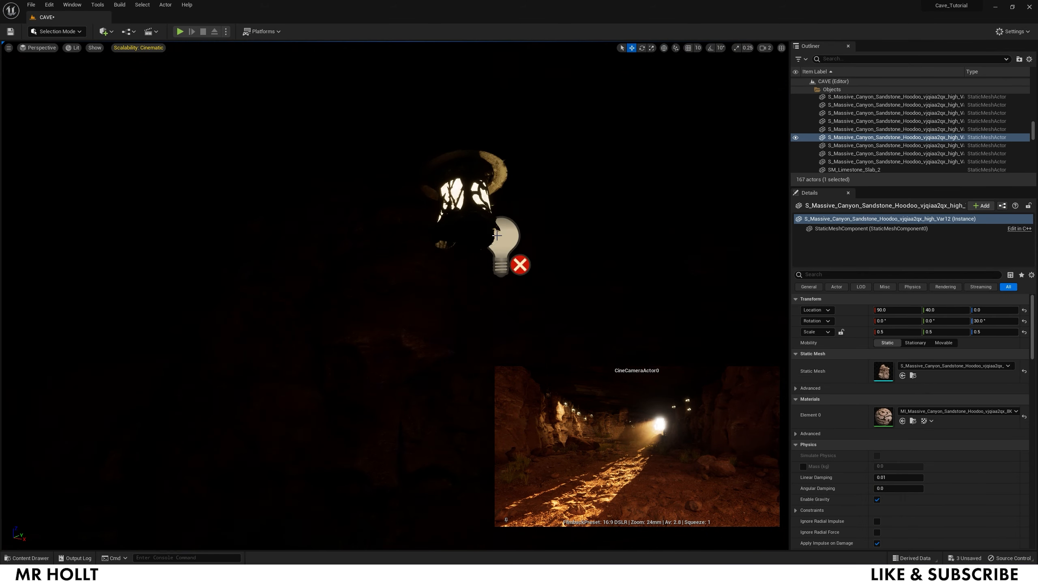
{"action": "left_click_drag", "start_coordinate": [514, 214], "coordinate": [465, 211]}
{"action": "right_click_drag", "start_coordinate": [465, 212], "coordinate": [466, 211]}
- Duplicate the point light for the next hanging lantern, adjust the copy's height, and change the engine scalability level
{"action": "left_click_drag", "start_coordinate": [262, 217], "coordinate": [637, 217], "text": "alt"}
{"action": "left_click", "coordinate": [457, 192]}
{"action": "left_click_drag", "start_coordinate": [460, 169], "coordinate": [460, 104]}
{"action": "right_click_drag", "start_coordinate": [459, 104], "coordinate": [460, 105]}
{"action": "left_click", "coordinate": [138, 48]}
{"action": "left_click", "coordinate": [251, 60]}
{"action": "right_click_drag", "start_coordinate": [257, 56], "coordinate": [257, 57]}
- Position more point light copies beside the three hanging lanterns near the cave entrance
{"action": "mouse_move", "coordinate": [465, 227]}
{"action": "left_mouse_down"}
{"action": "mouse_move", "coordinate": [458, 215]}
{"action": "mouse_move", "coordinate": [470, 210]}
{"action": "left_mouse_up"}
{"action": "right_click_drag", "start_coordinate": [470, 211], "coordinate": [469, 211]}
{"action": "left_click", "coordinate": [384, 180]}
{"action": "left_click_drag", "start_coordinate": [391, 168], "coordinate": [391, 236]}
{"action": "left_click_drag", "start_coordinate": [396, 270], "coordinate": [609, 304]}
{"action": "right_click_drag", "start_coordinate": [609, 304], "coordinate": [609, 305]}
{"action": "right_click_drag", "start_coordinate": [556, 179], "coordinate": [556, 178]}
{"action": "left_click_drag", "start_coordinate": [470, 285], "coordinate": [638, 312], "text": "alt"}
{"action": "right_click_drag", "start_coordinate": [637, 313], "coordinate": [637, 312]}
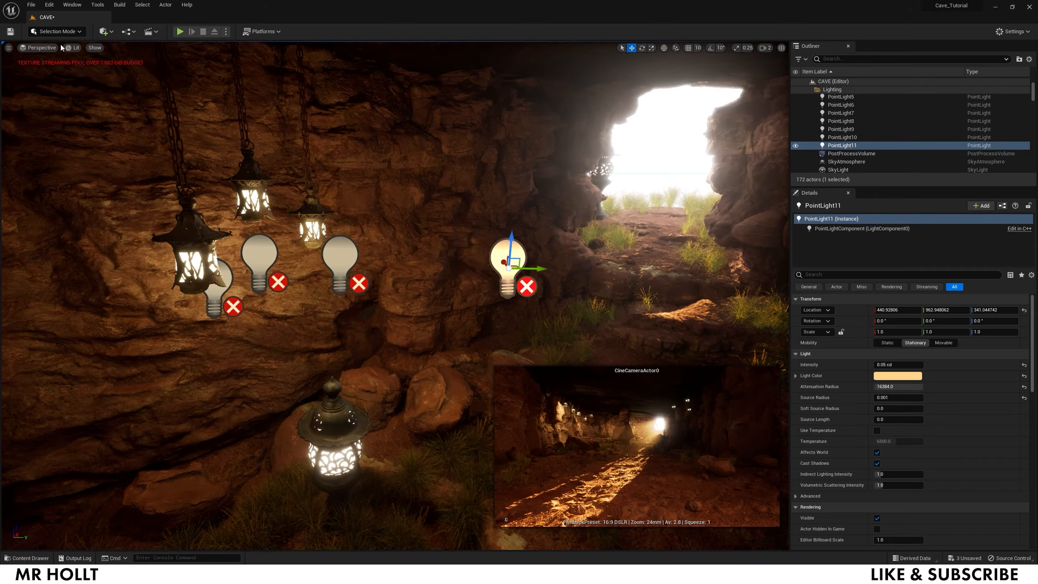
- Delete the surplus point lights near the cave entrance
{"action": "left_click", "coordinate": [395, 121]}
{"action": "right_click_drag", "start_coordinate": [395, 122], "coordinate": [395, 121]}
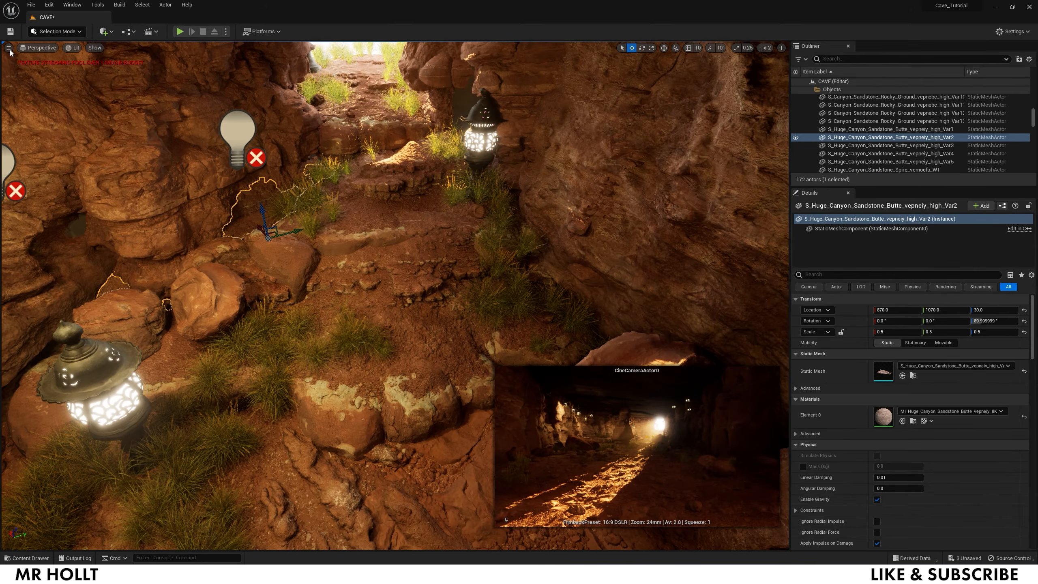
{"action": "left_click", "coordinate": [9, 47]}
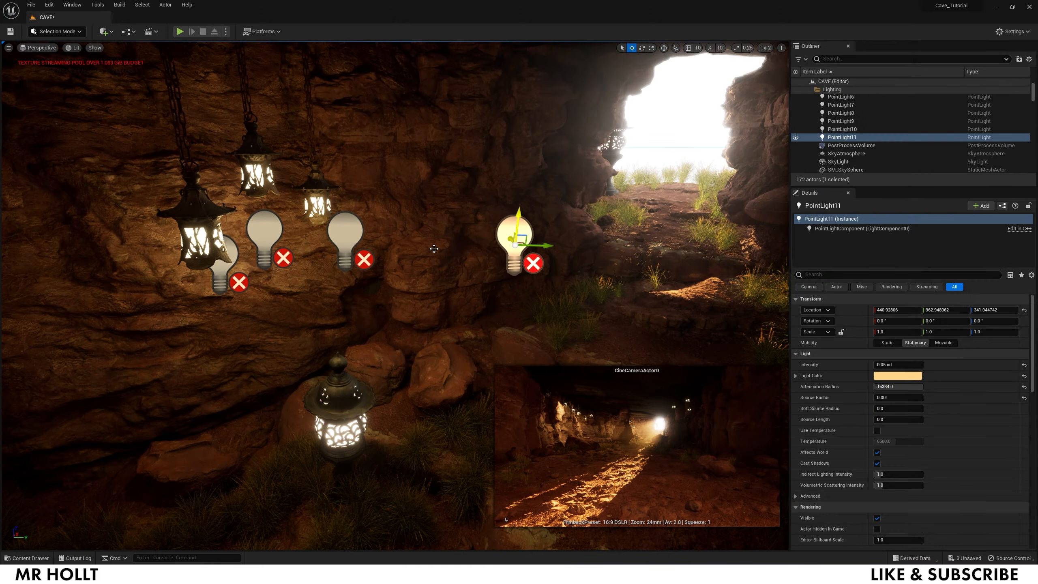
{"action": "key", "text": "Delete"}
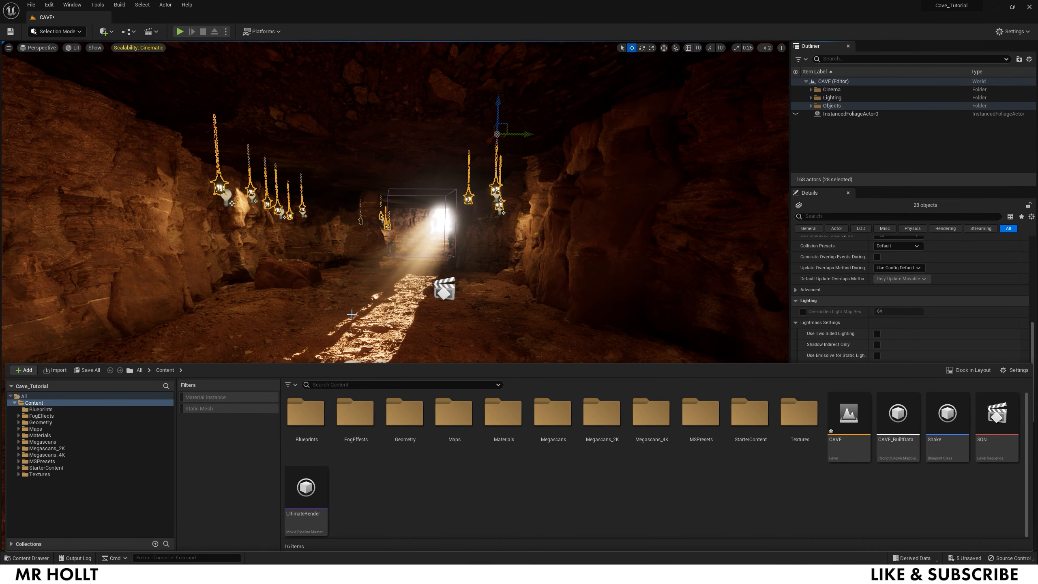
- Create a new material named FOG in the Content folder
{"action": "right_click", "coordinate": [394, 485]}
{"action": "left_click", "coordinate": [413, 293]}
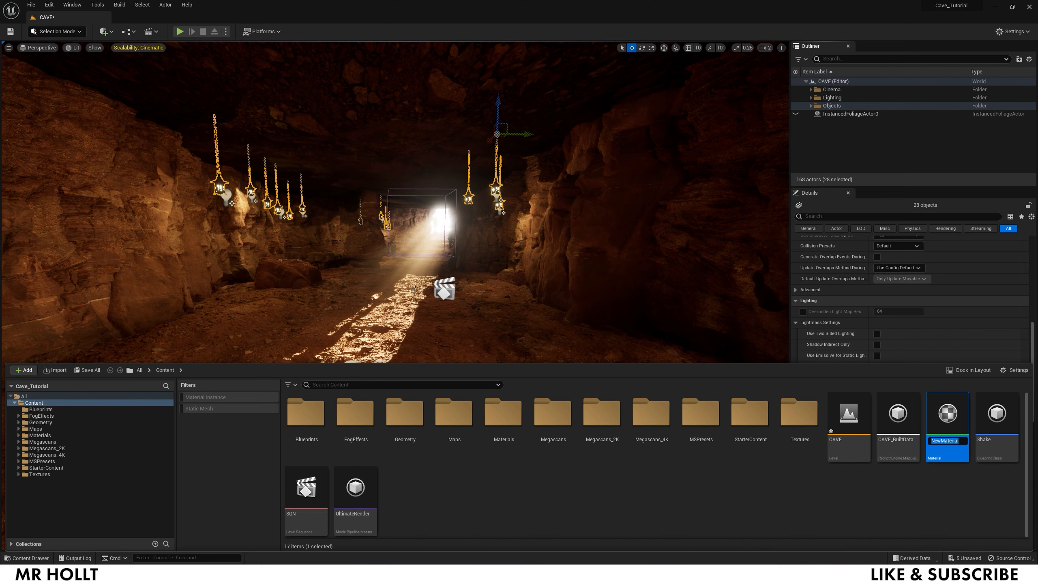
{"action": "type", "text": "f"}
{"action": "key", "text": "BackSpace"}
{"action": "key", "text": "BackSpace"}
{"action": "key", "text": "BackSpace"}
{"action": "type", "text": "FOG"}
{"action": "key", "text": "Return"}
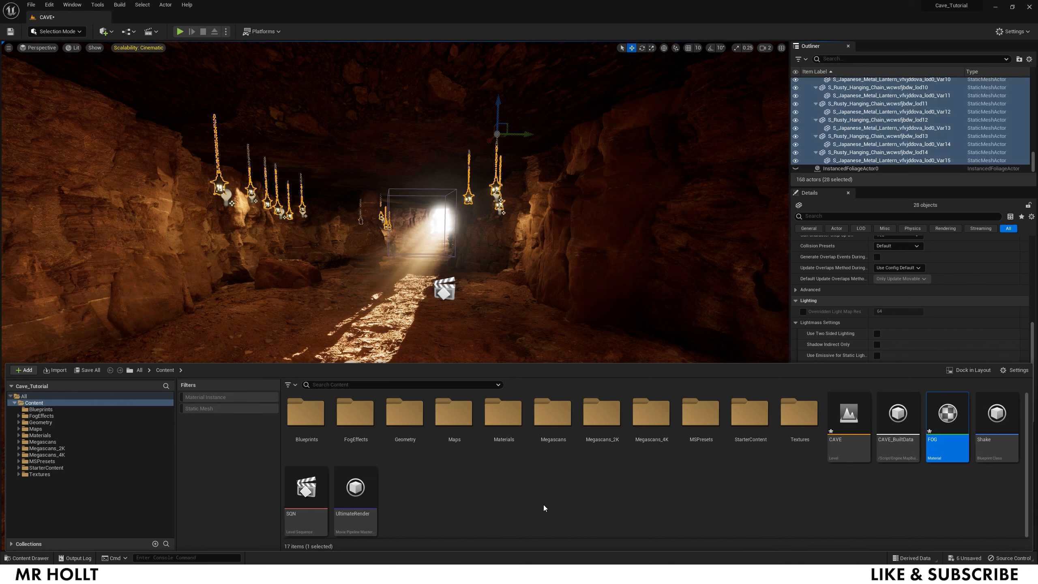
{"action": "left_click", "coordinate": [822, 498]}
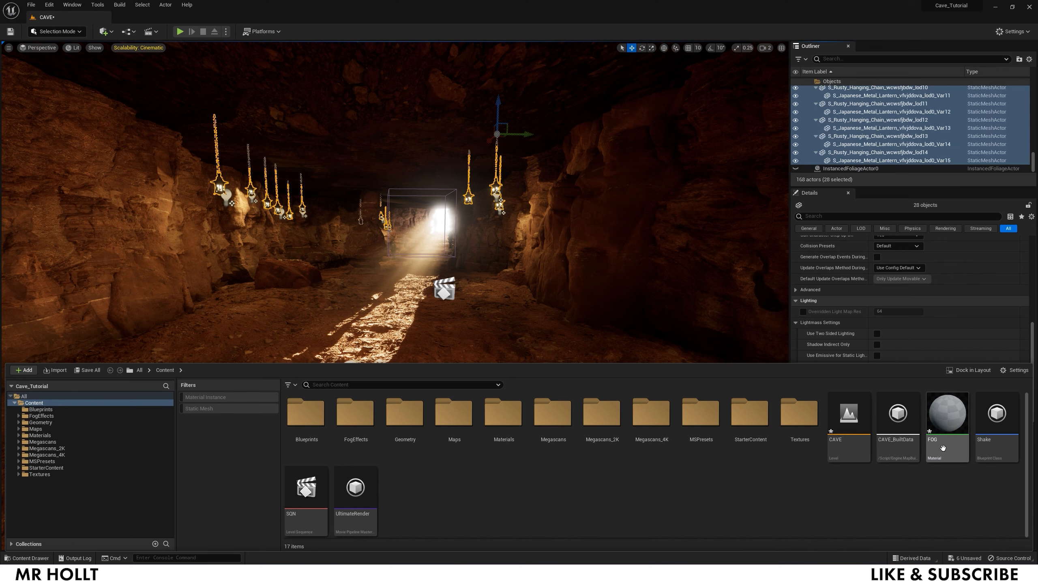